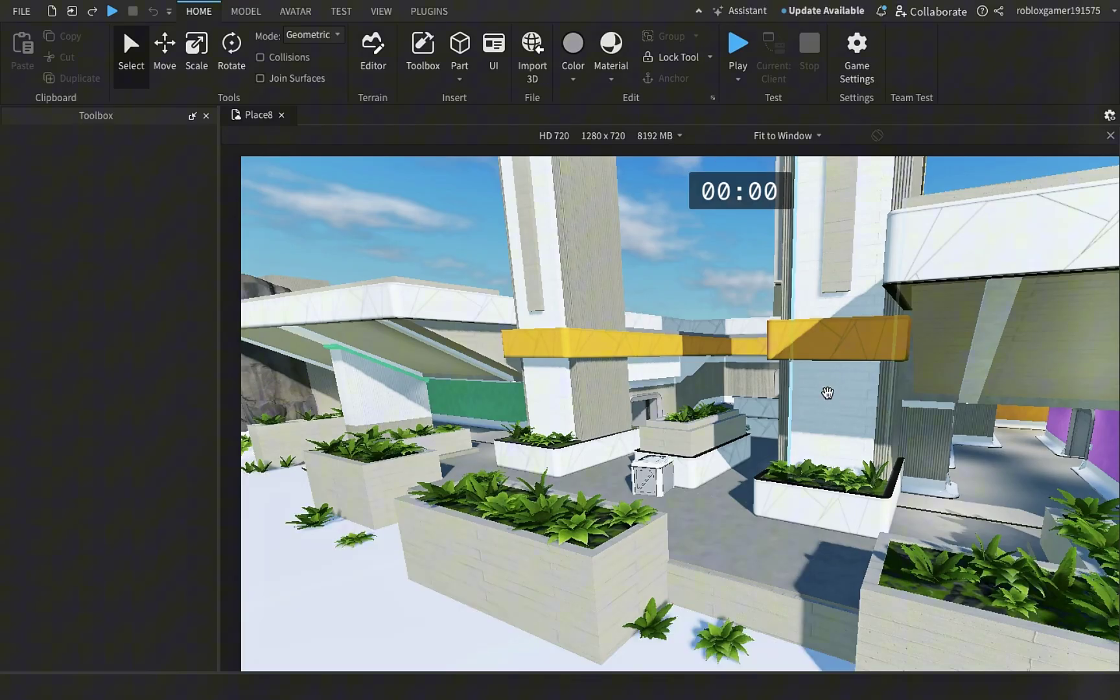
# - Fly the camera around the plaza toward the building, rocky path and white towers
pyautogui.moveTo(827, 394); pyautogui.dragTo(719, 426, button='right')
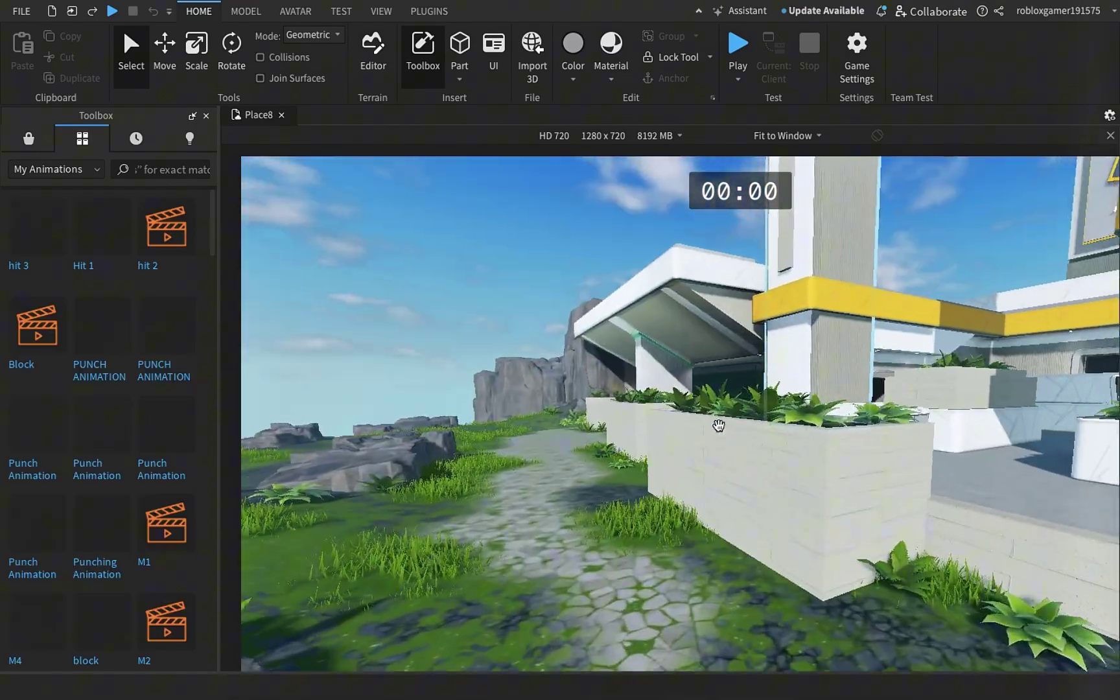
pyautogui.moveTo(719, 426); pyautogui.dragTo(718, 426, button='right')
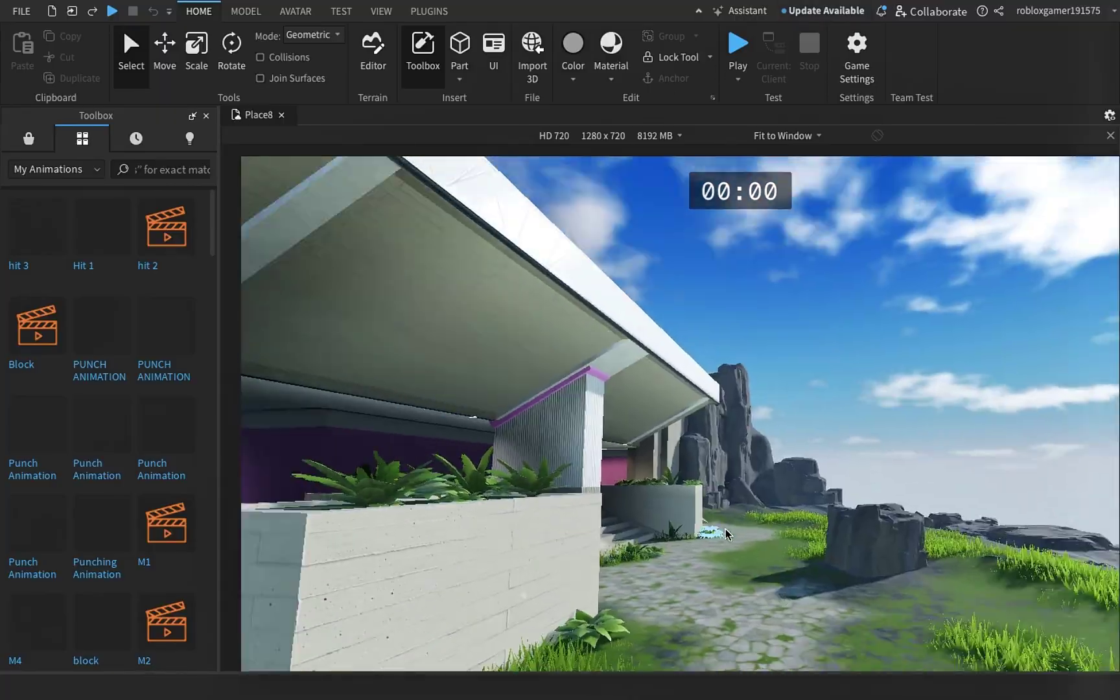
pyautogui.moveTo(732, 533); pyautogui.dragTo(726, 529, button='right')
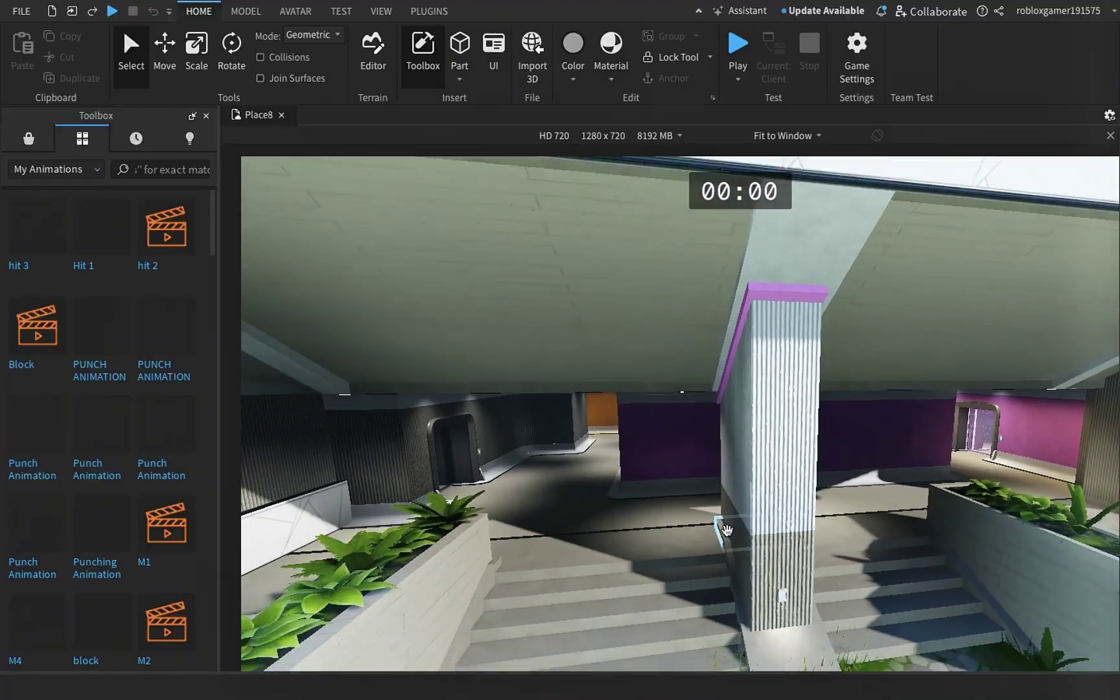
pyautogui.press('s')
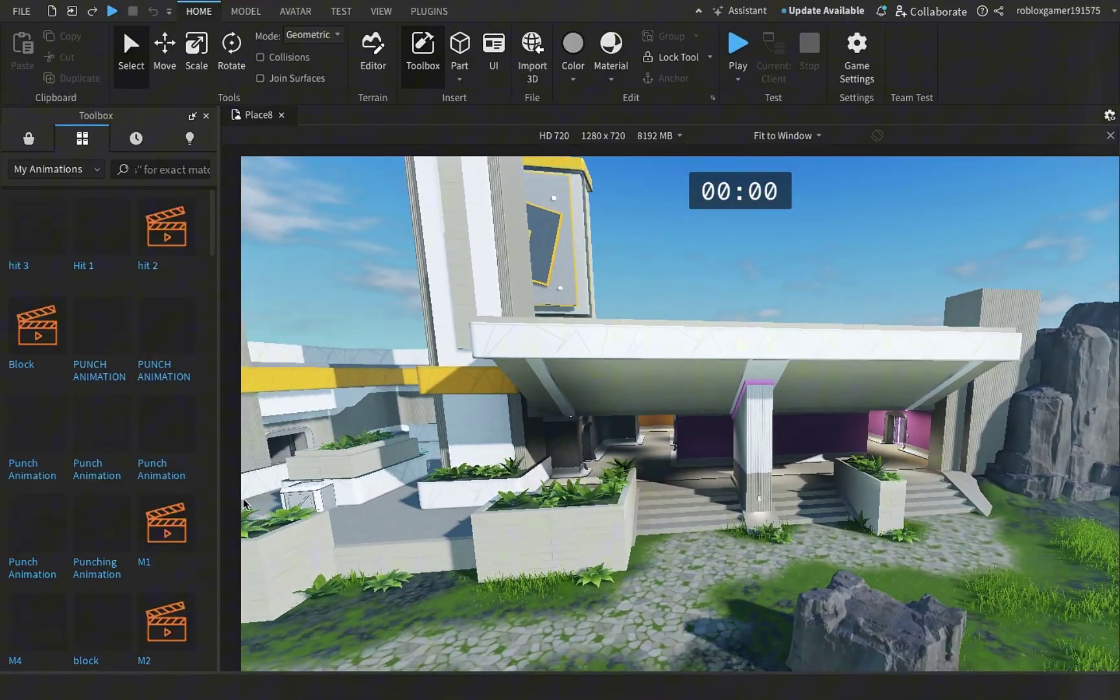
pyautogui.press('w')
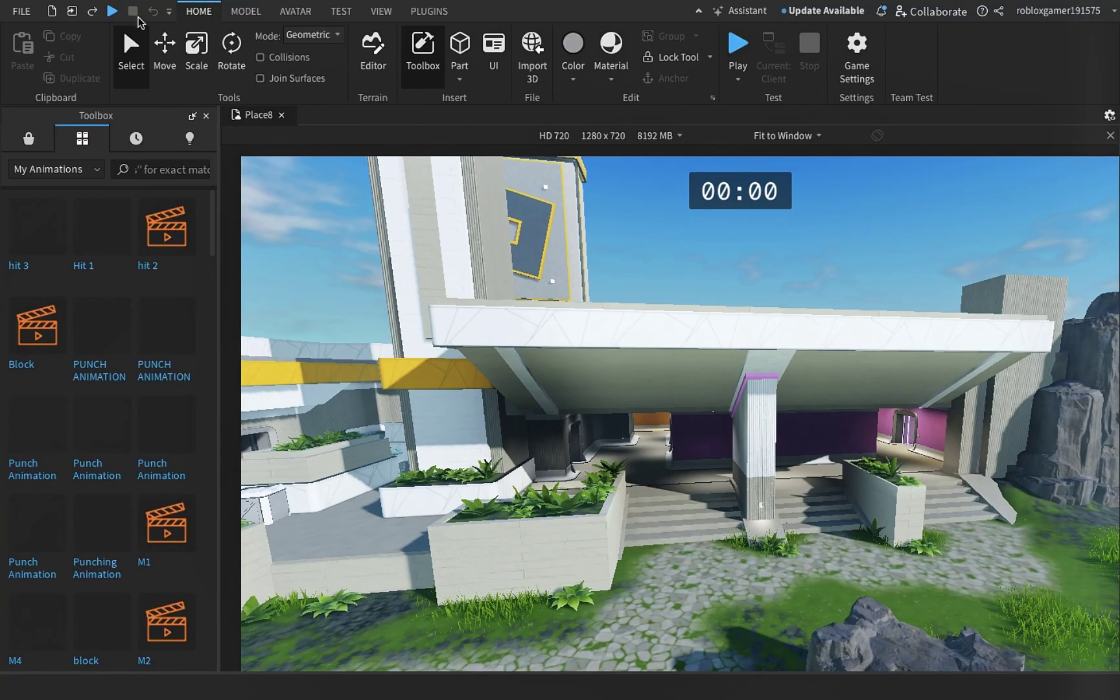
# - Browse the Model, Avatar and Test tool sets, then show Explorer and Properties from View
pyautogui.click(244, 18)
pyautogui.click(283, 22)
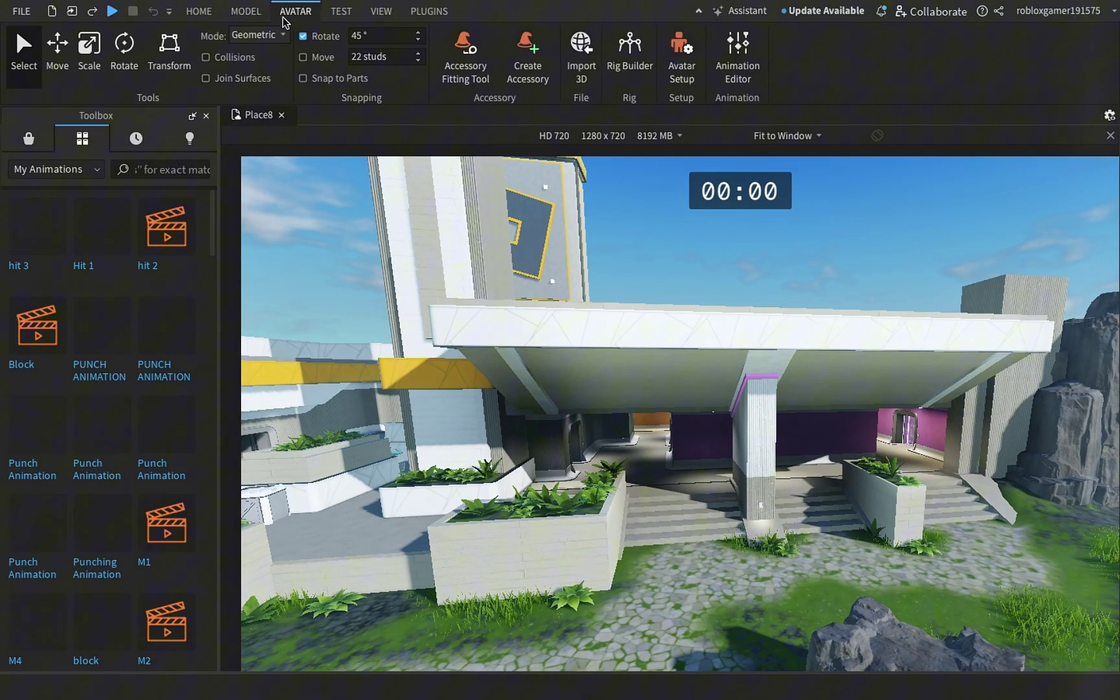
pyautogui.click(336, 19)
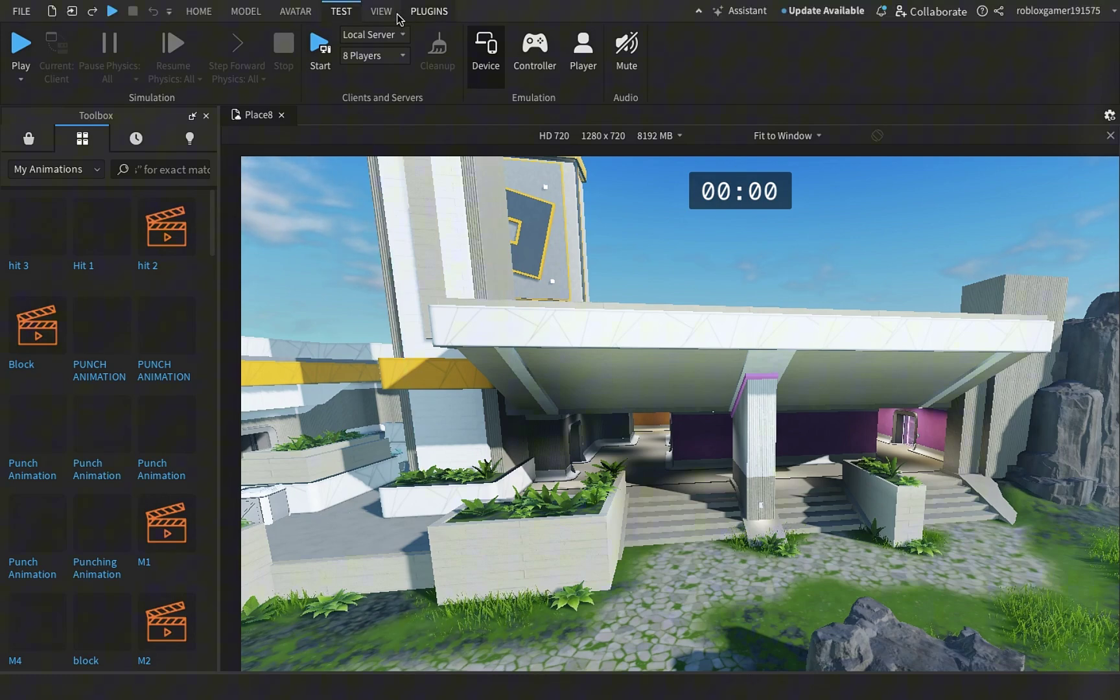
pyautogui.click(410, 16)
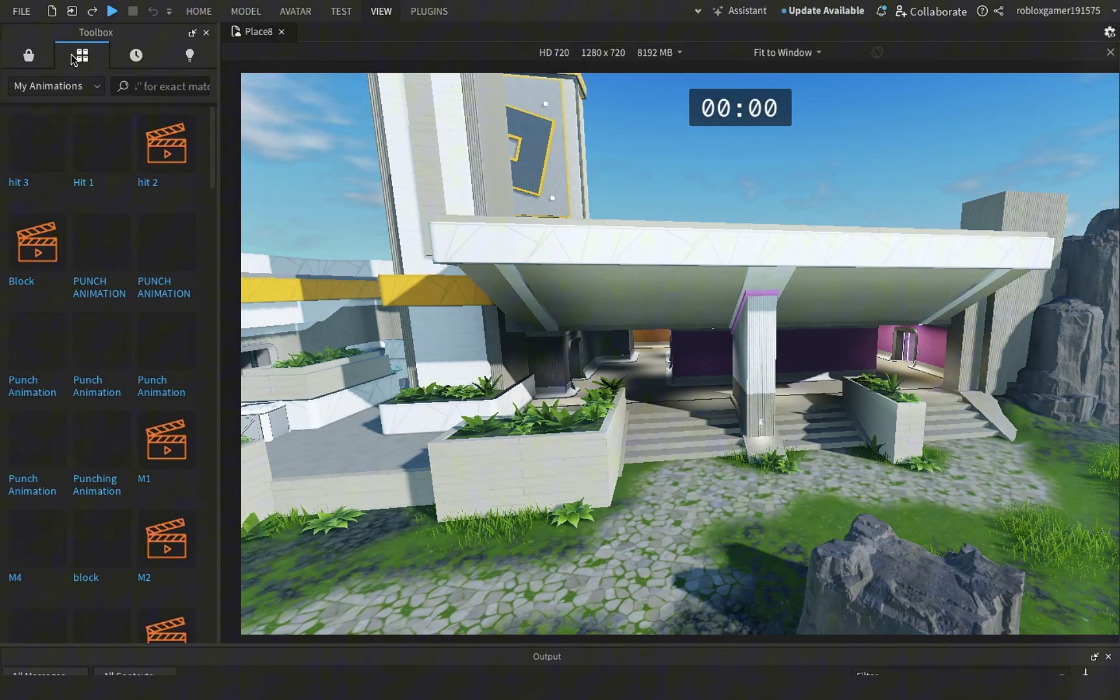
pyautogui.click(378, 14)
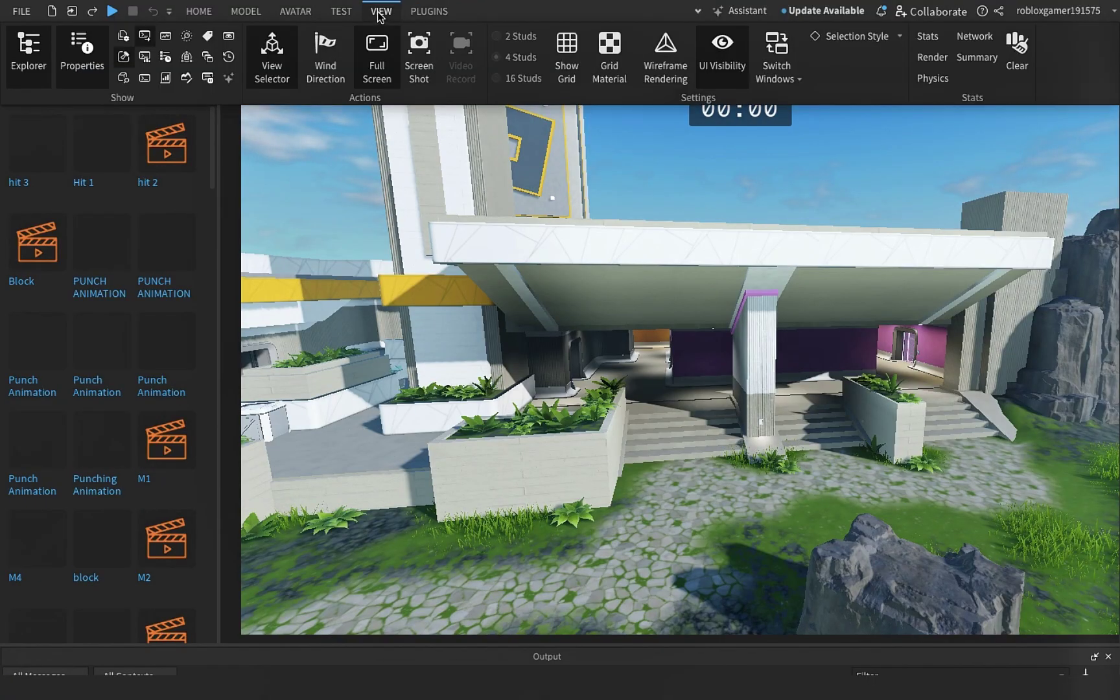
pyautogui.click(30, 57)
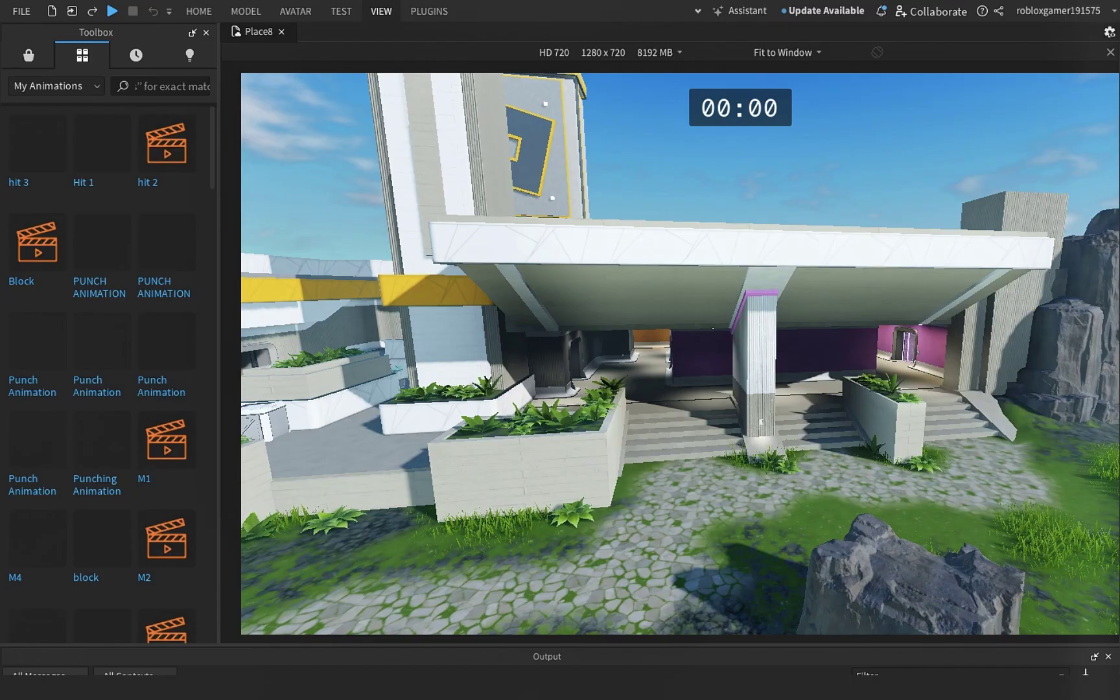
# - Drag the floating Explorer and Properties window into a settled position
pyautogui.moveTo(827, 389); pyautogui.dragTo(715, 238)
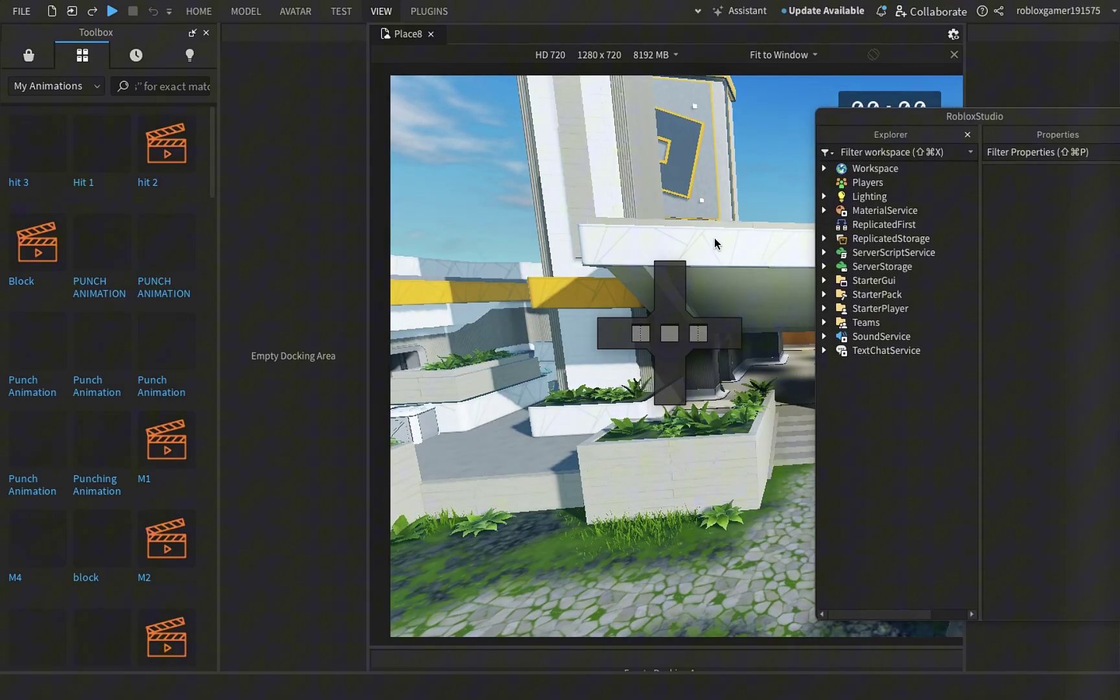
pyautogui.moveTo(714, 238); pyautogui.dragTo(679, 257)
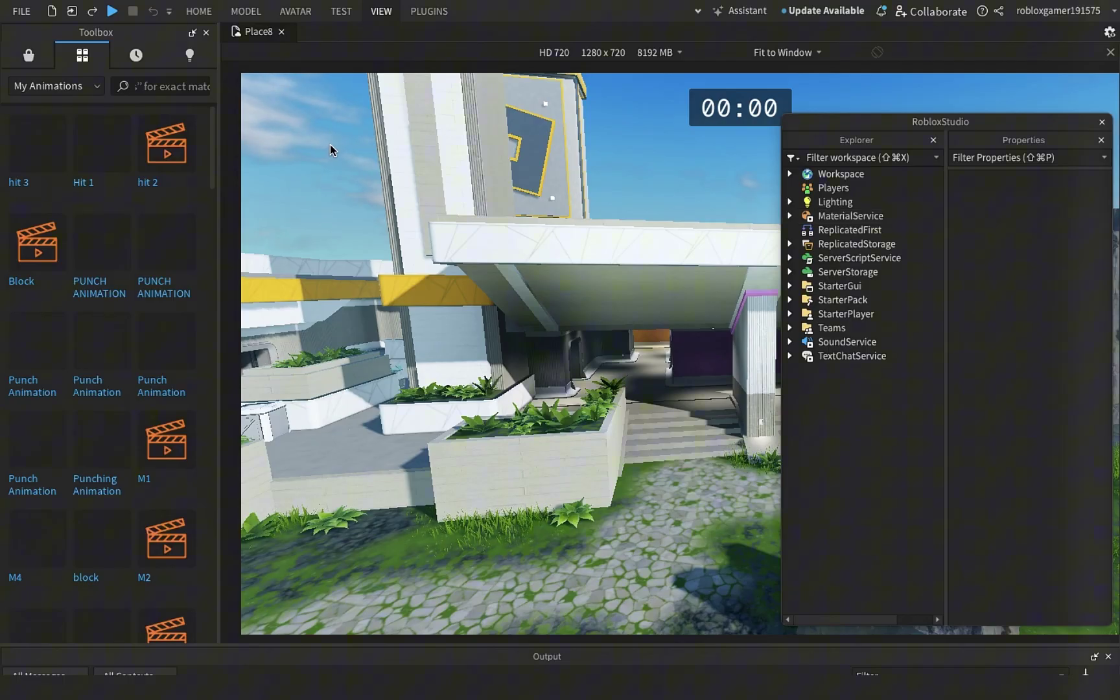
# - Expand Teams and set the Green team's TeamColor to Really red
pyautogui.click(789, 330)
pyautogui.click(848, 343)
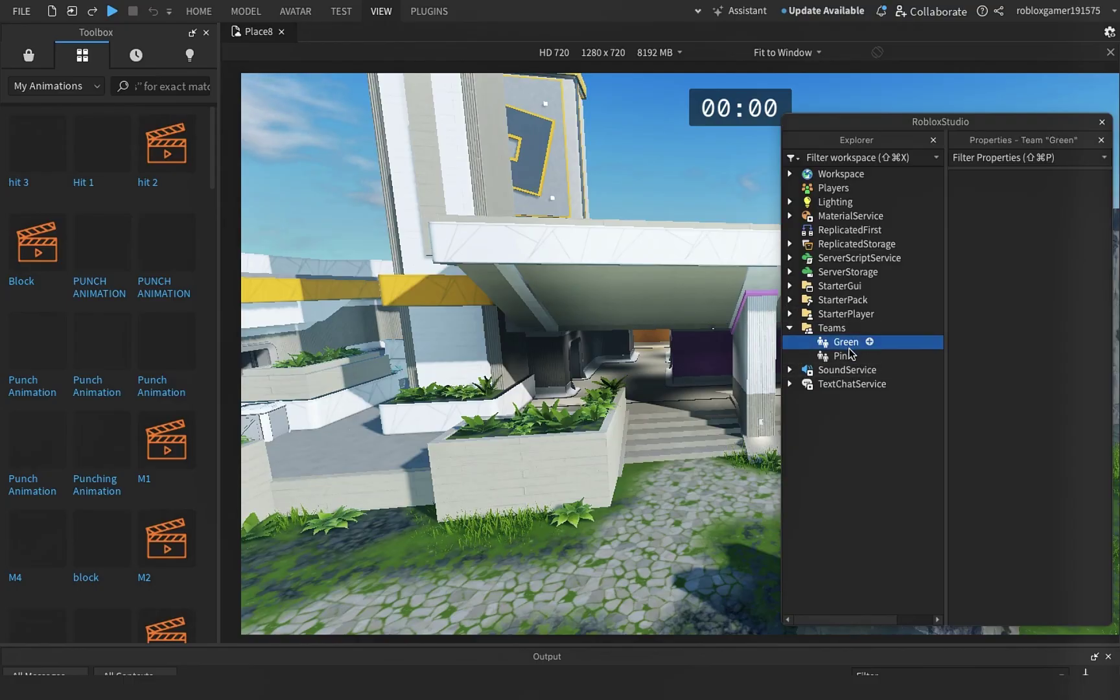
pyautogui.click(1030, 298)
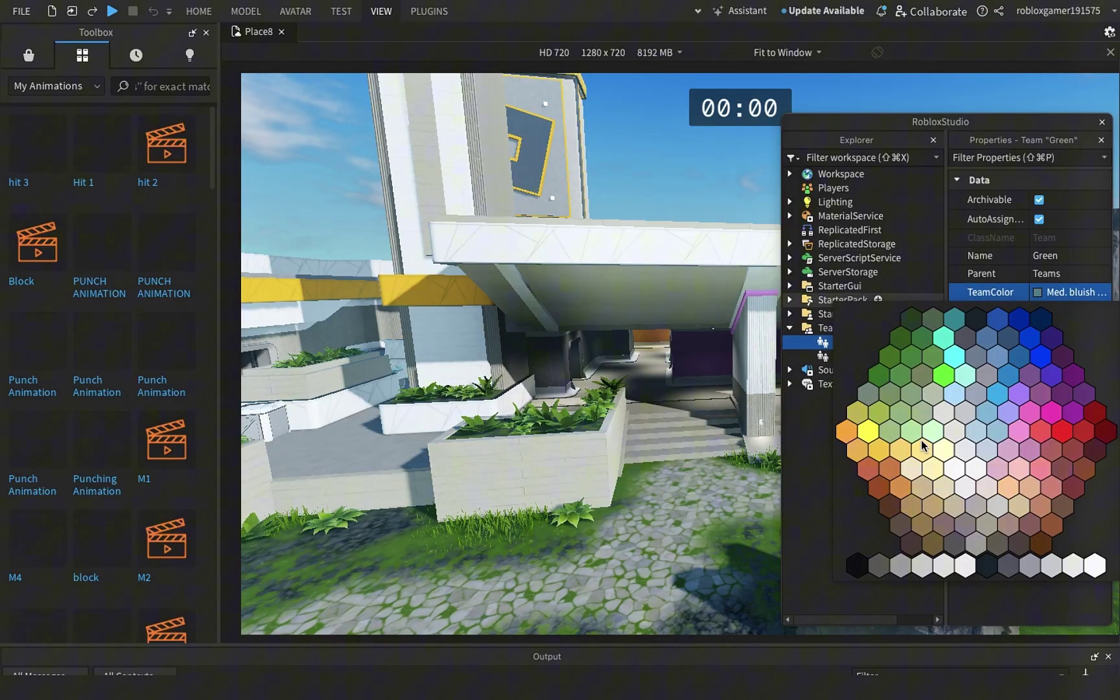
pyautogui.click(1065, 435)
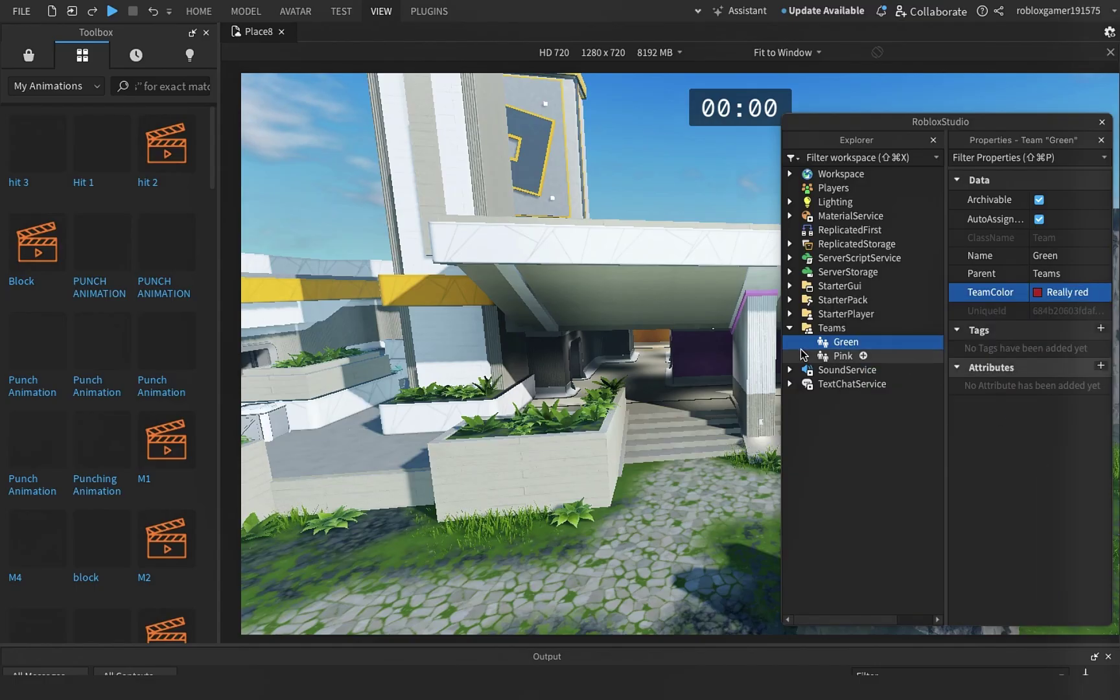
# - Set the Pink team's TeamColor to Toothpaste
pyautogui.click(835, 355)
pyautogui.click(1045, 304)
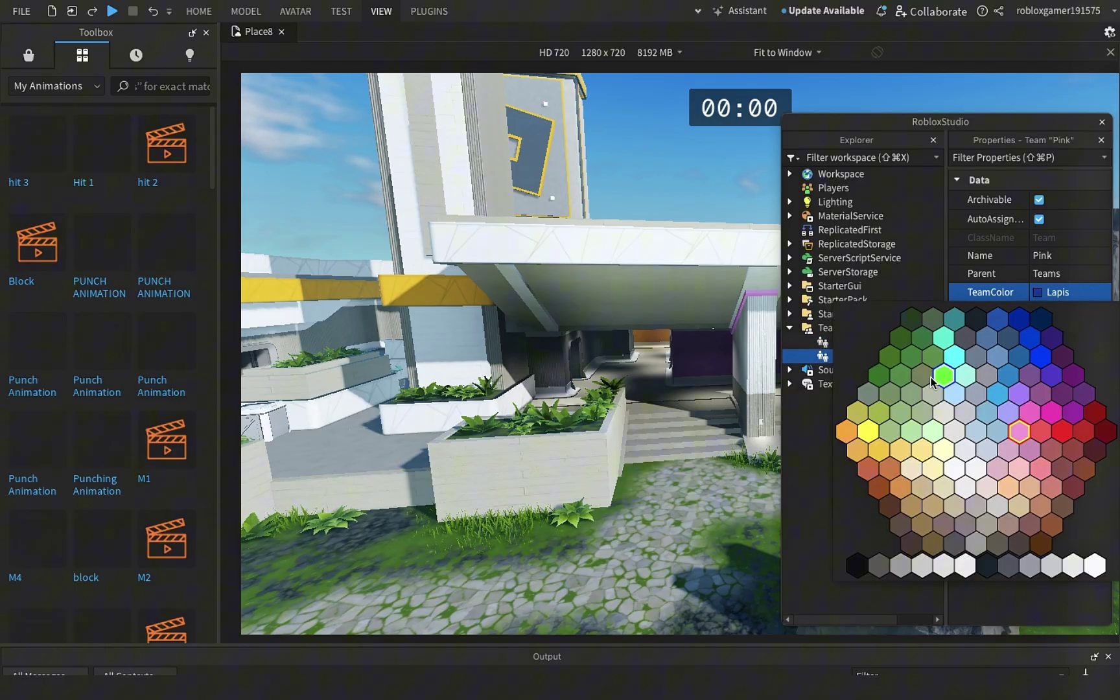
pyautogui.click(955, 367)
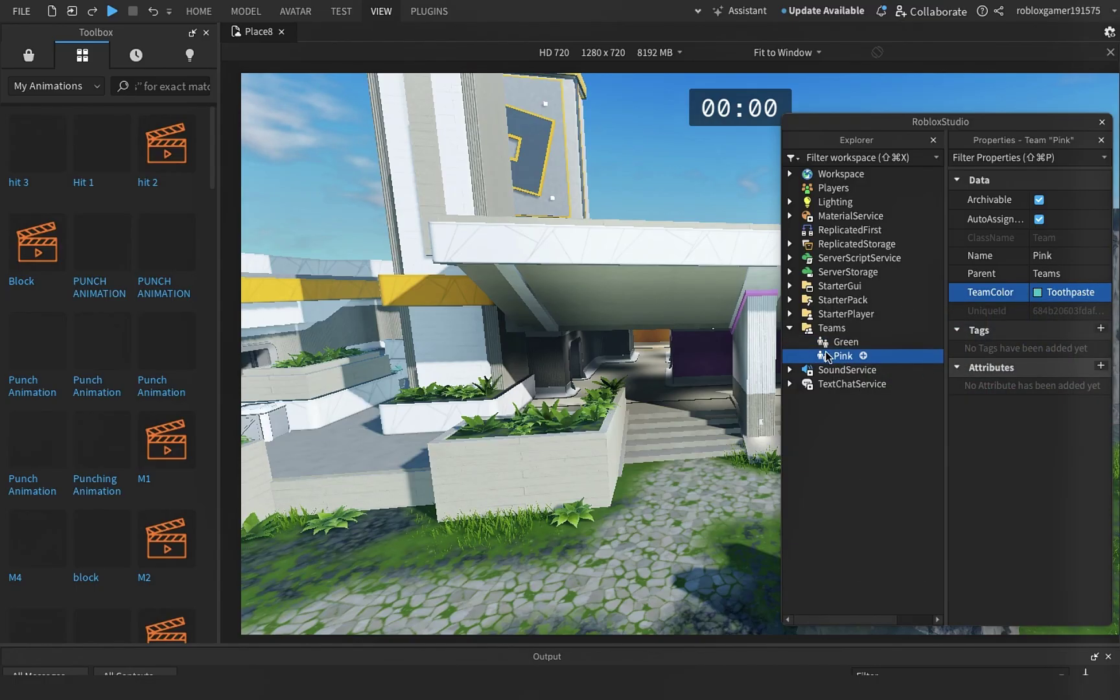
pyautogui.click(847, 343)
# - Rename the Green team to 'Red'
pyautogui.click(1065, 255)
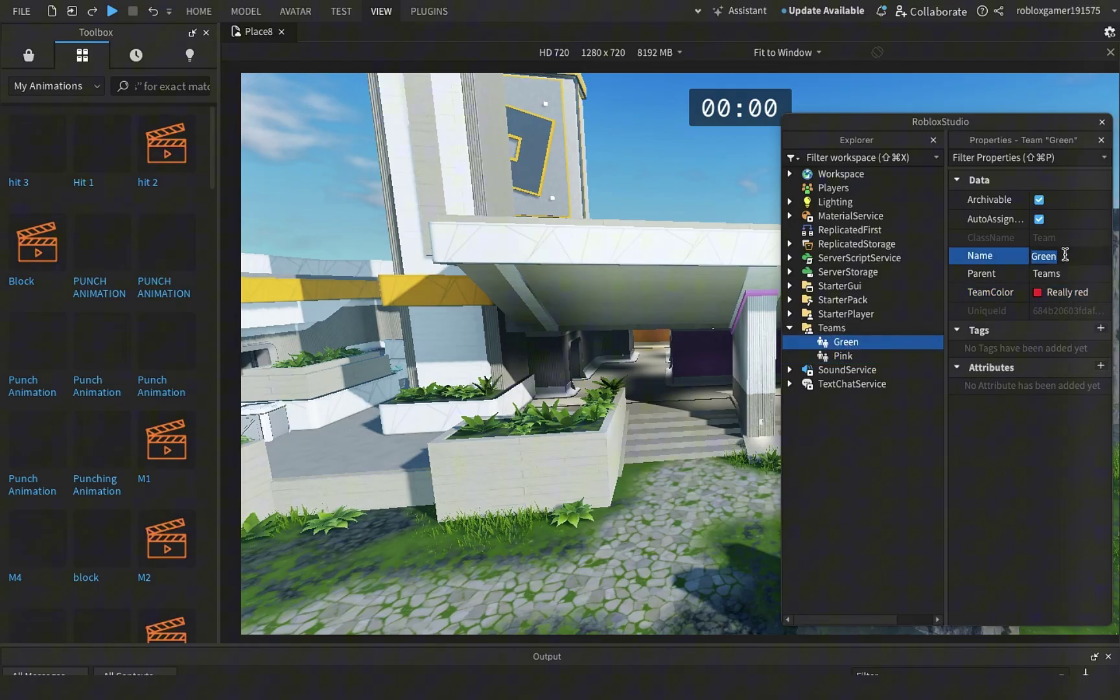
pyautogui.press('BackSpace')
pyautogui.write('Red')
pyautogui.press('Return')
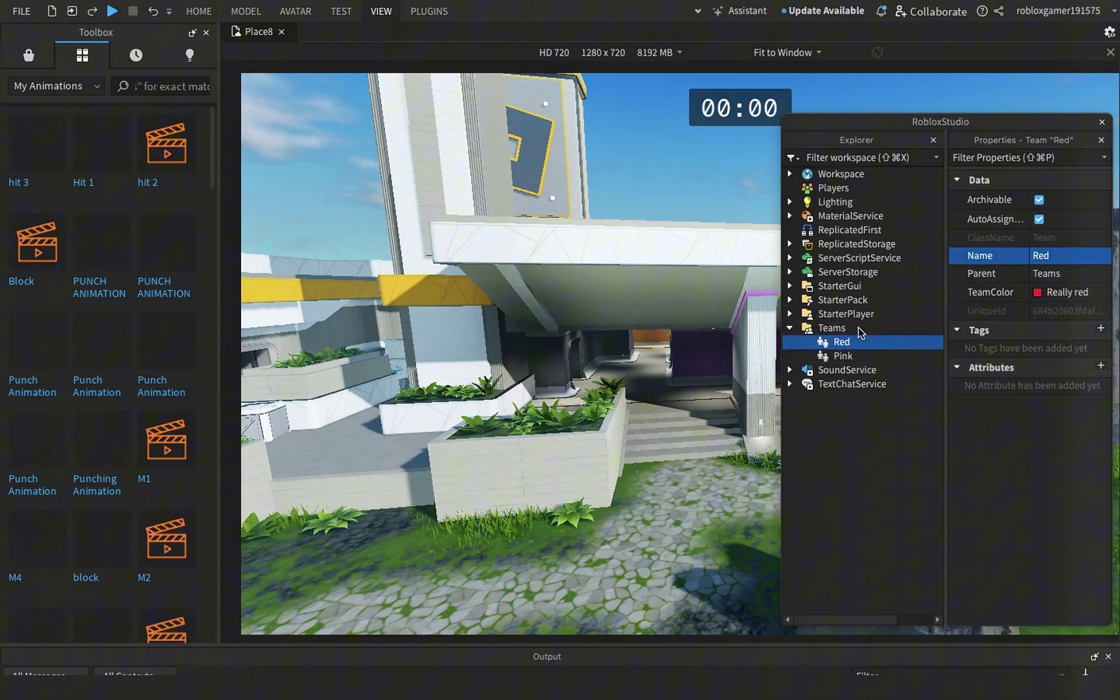
# - Rename the Pink team to 'blue'
pyautogui.click(843, 356)
pyautogui.click(878, 356)
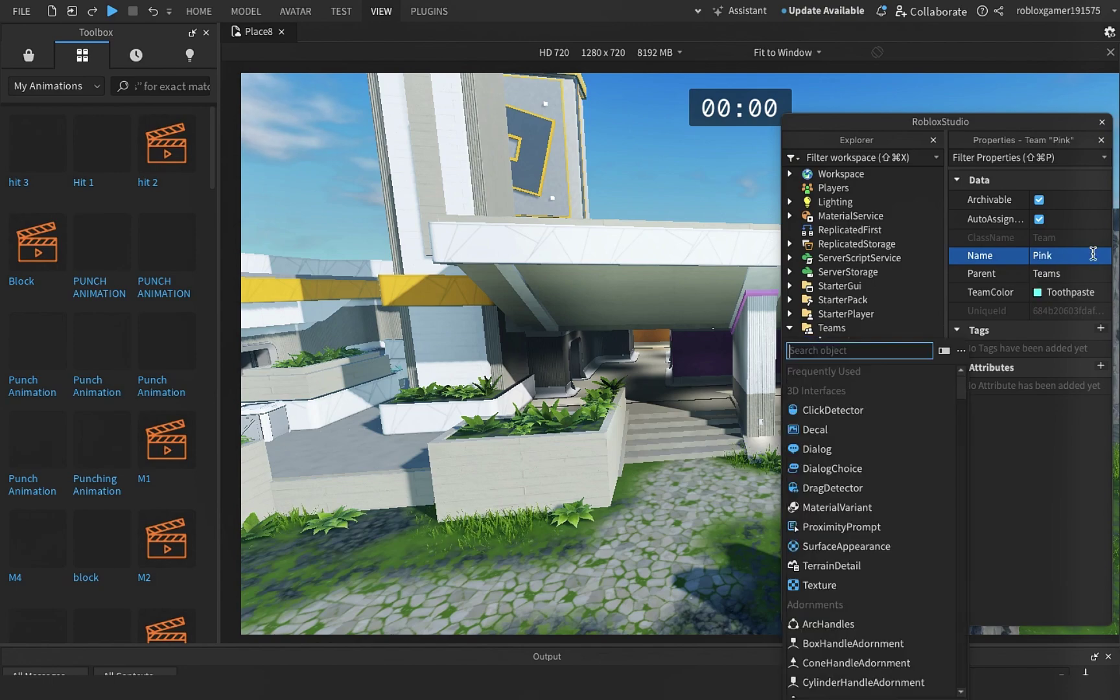
pyautogui.click(1077, 256)
pyautogui.write('blue')
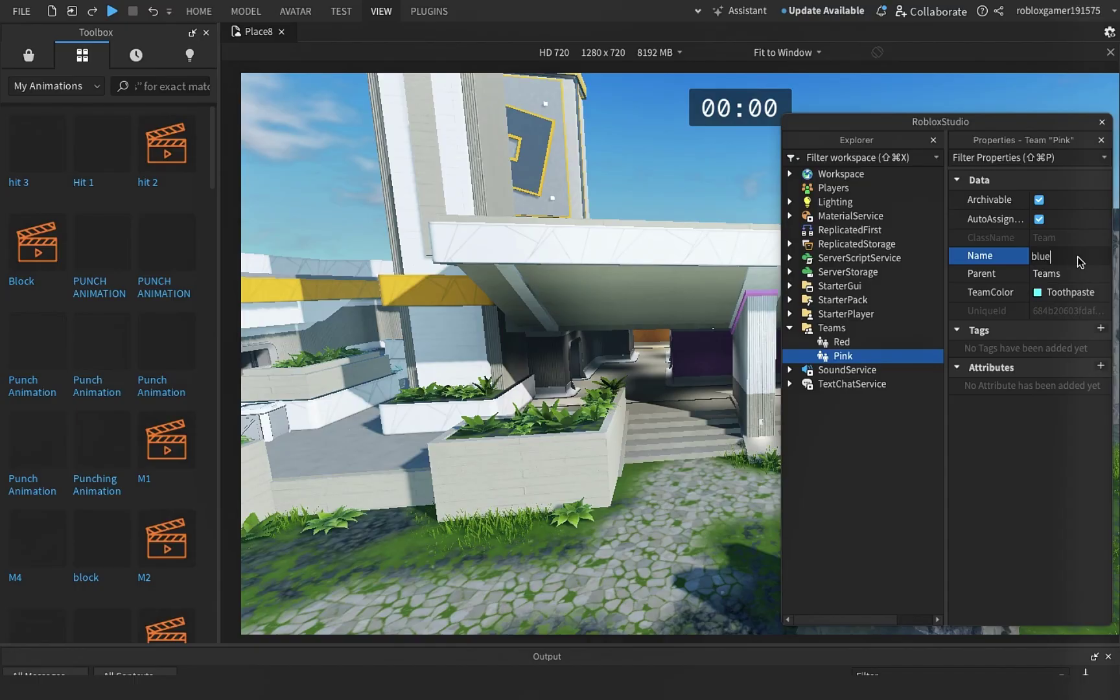
pyautogui.press('Return')
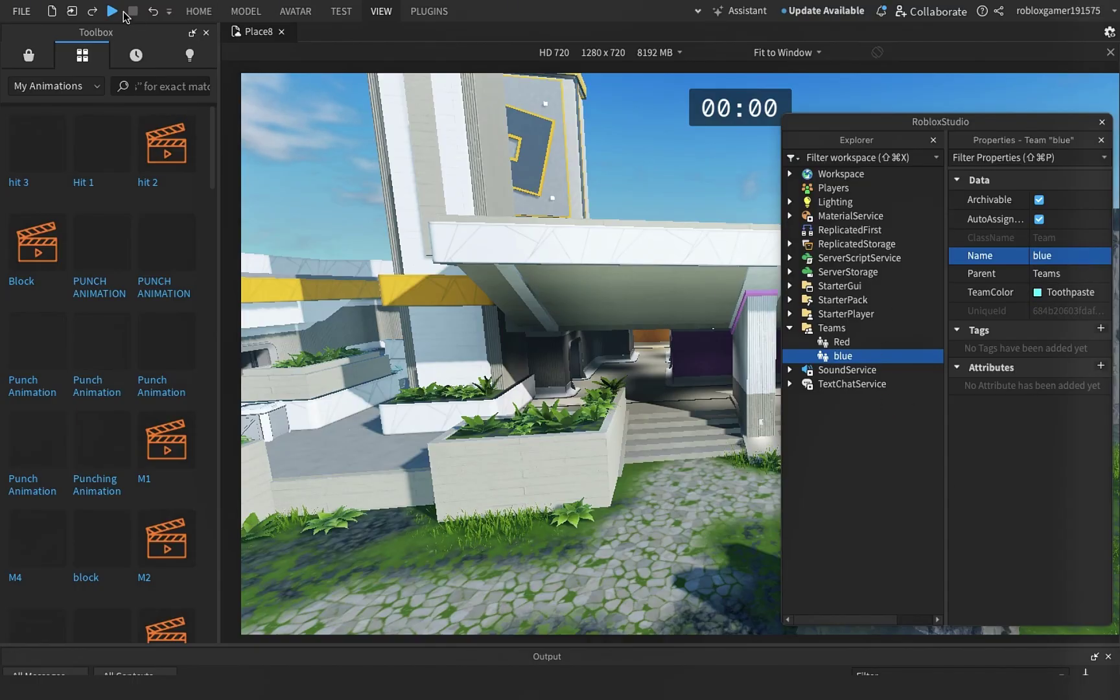
pyautogui.moveTo(834, 187)
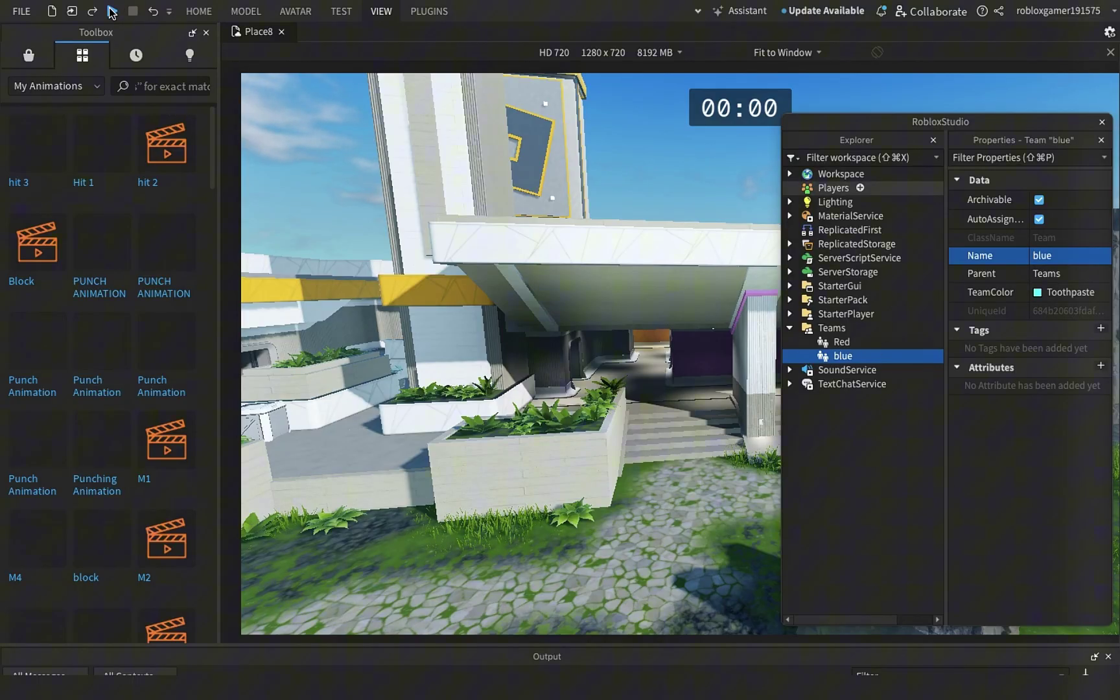
pyautogui.click(112, 11)
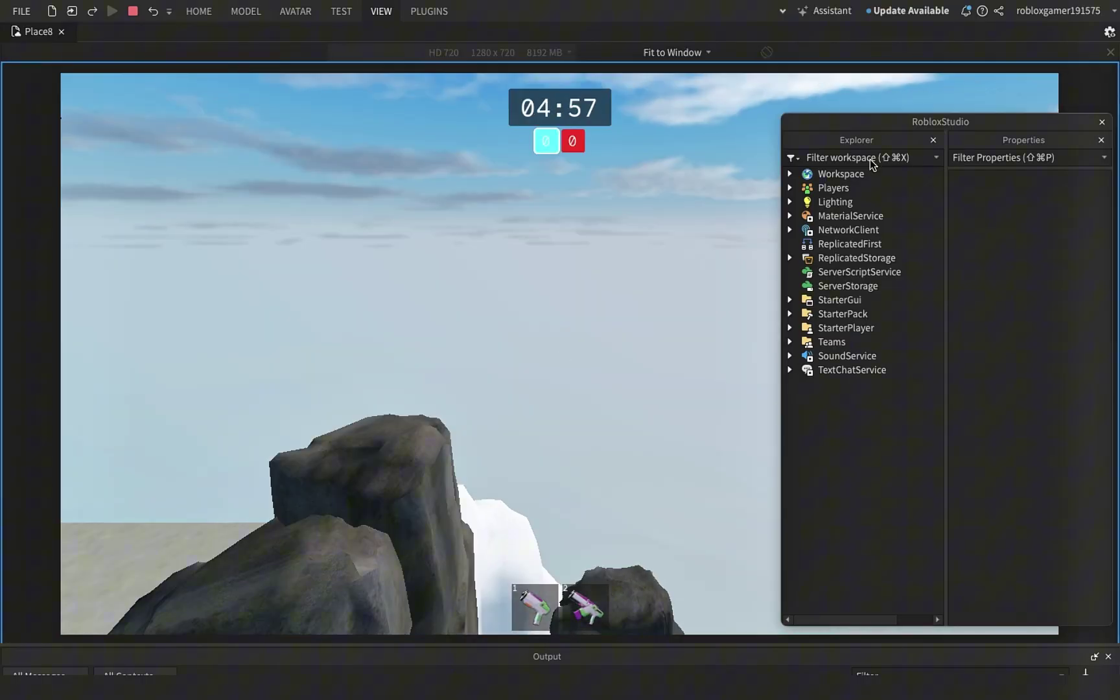
pyautogui.moveTo(559, 354); pyautogui.dragTo(559, 353, button='right')
pyautogui.press('1')
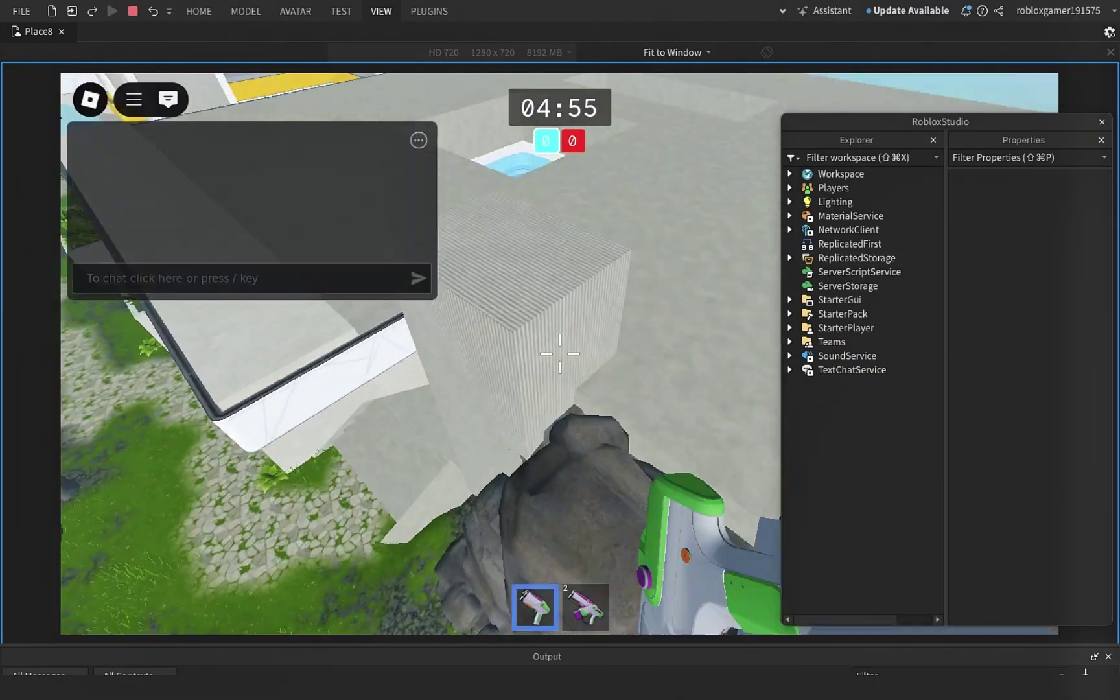
pyautogui.press('2')
pyautogui.press('1')
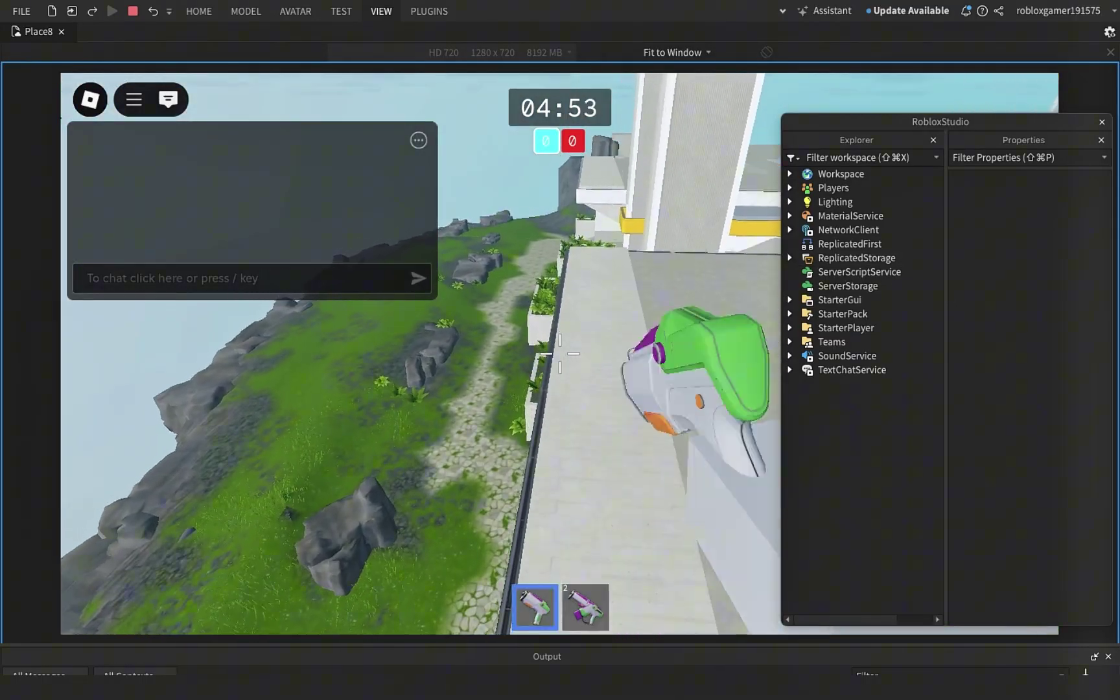
pyautogui.click(560, 353)
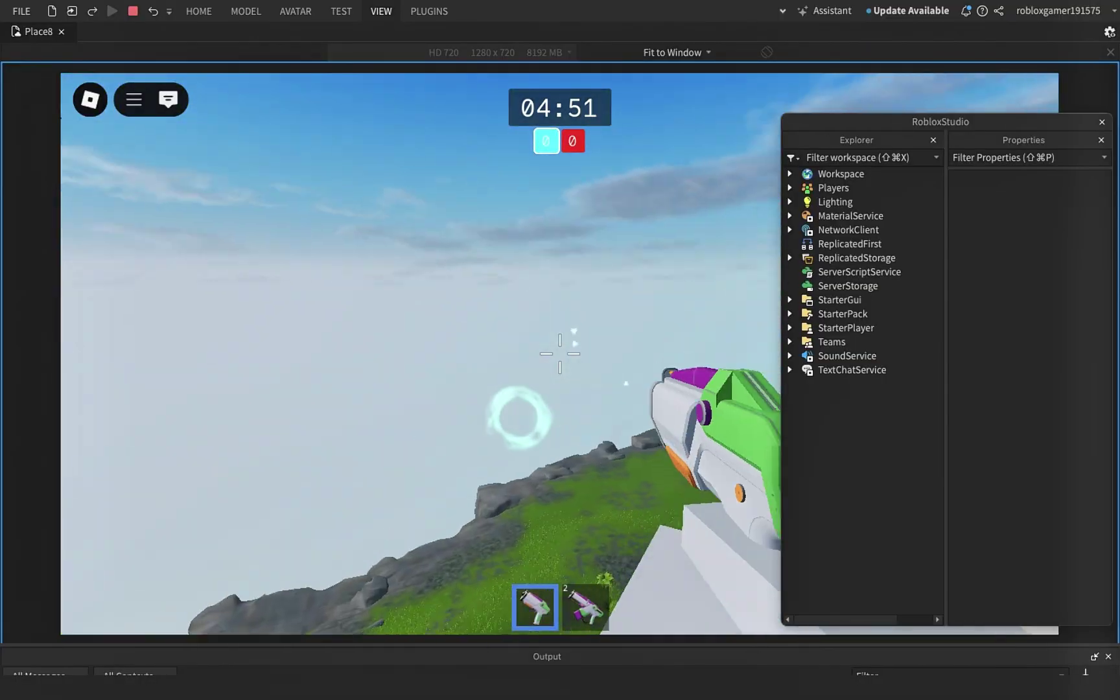
pyautogui.press('1')
pyautogui.moveTo(559, 353); pyautogui.dragTo(559, 353, button='right')
pyautogui.press('Escape')
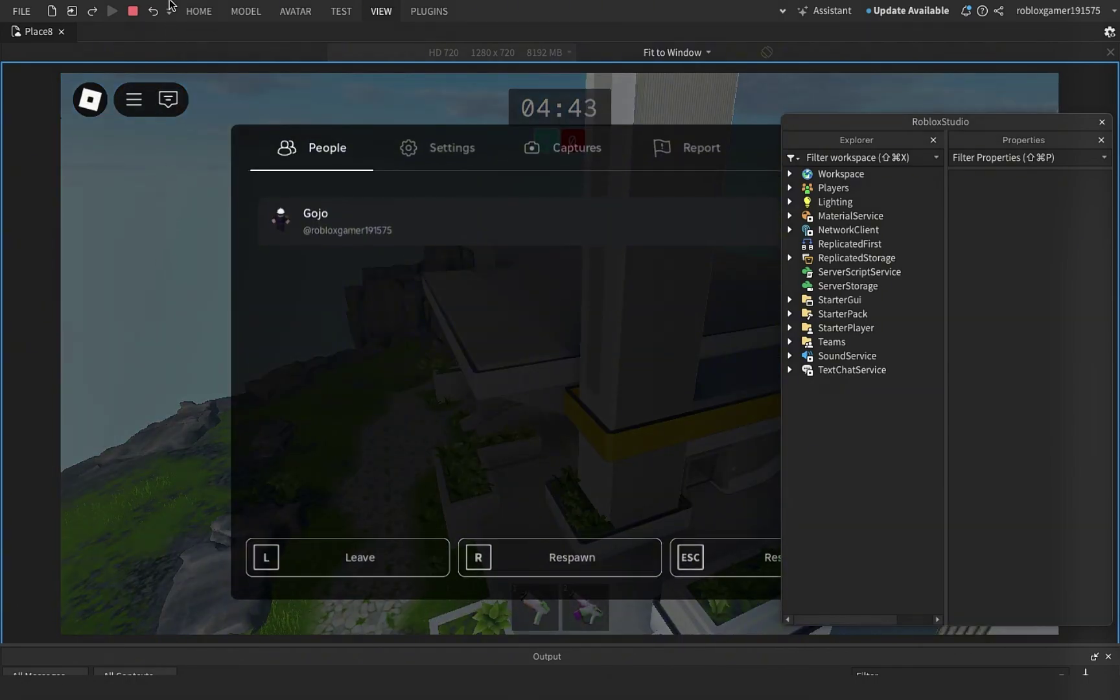
pyautogui.moveTo(560, 9)
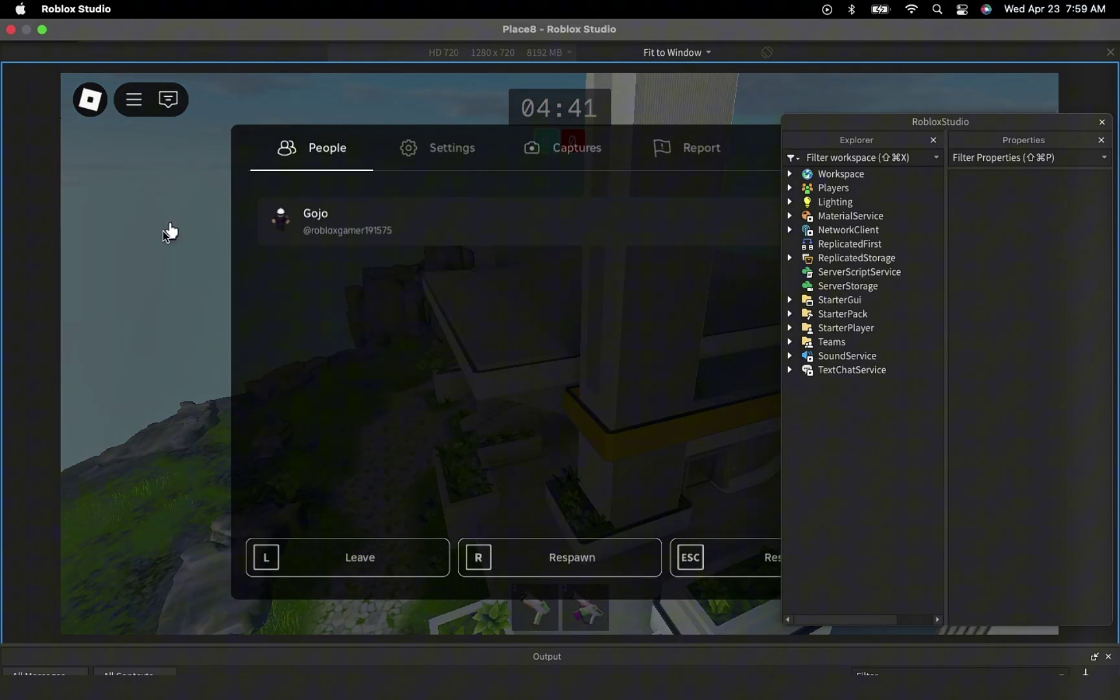
pyautogui.click(135, 12)
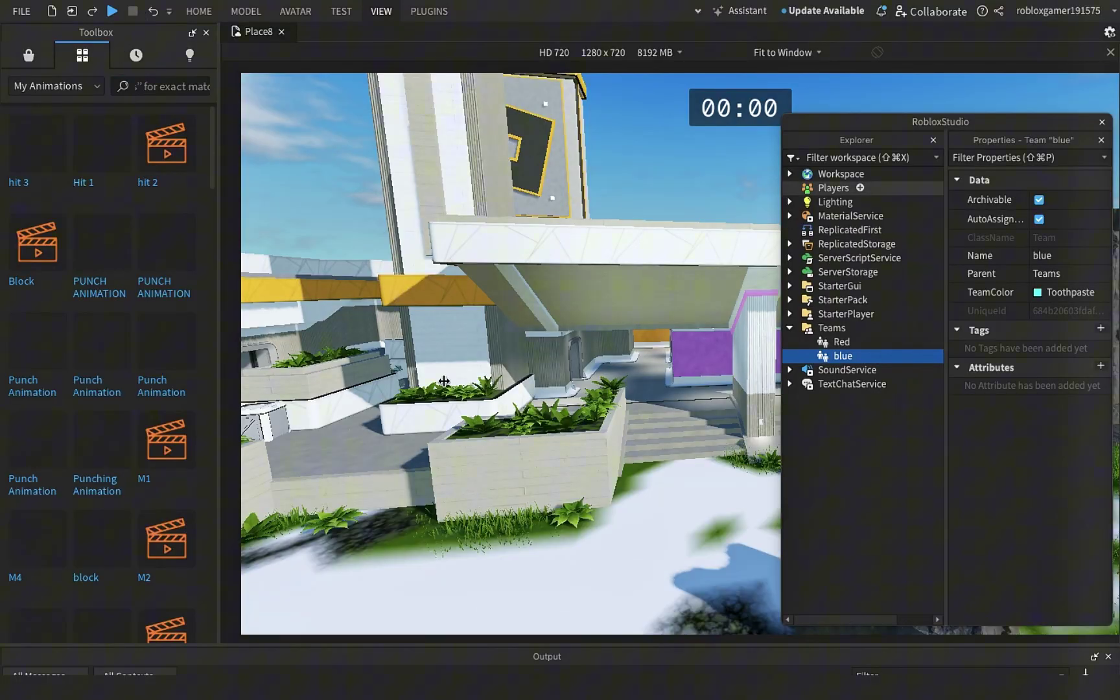
pyautogui.scroll(3, 482, 408)
pyautogui.scroll(2, 482, 408)
pyautogui.scroll(2, 482, 409)
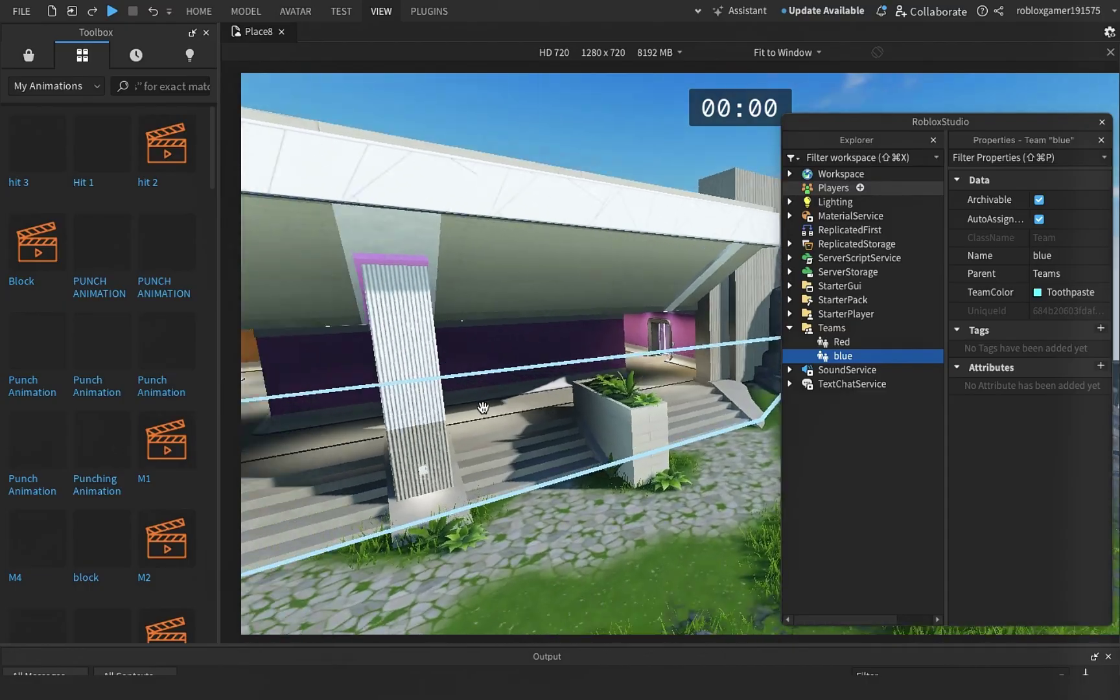
pyautogui.scroll(2, 482, 408)
pyautogui.scroll(2, 483, 407)
pyautogui.scroll(2, 482, 408)
pyautogui.scroll(2, 482, 408)
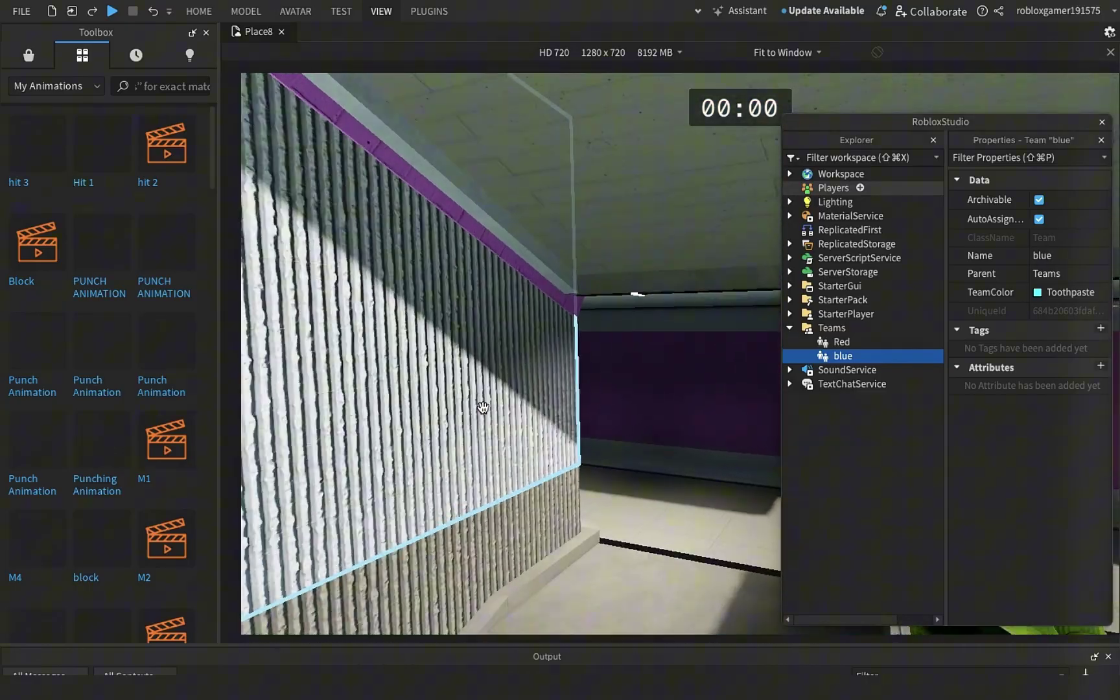
pyautogui.scroll(2, 482, 408)
# - Change the Right Combat Pod's Bottom wall Color from pink to persimmon red
pyautogui.click(488, 406)
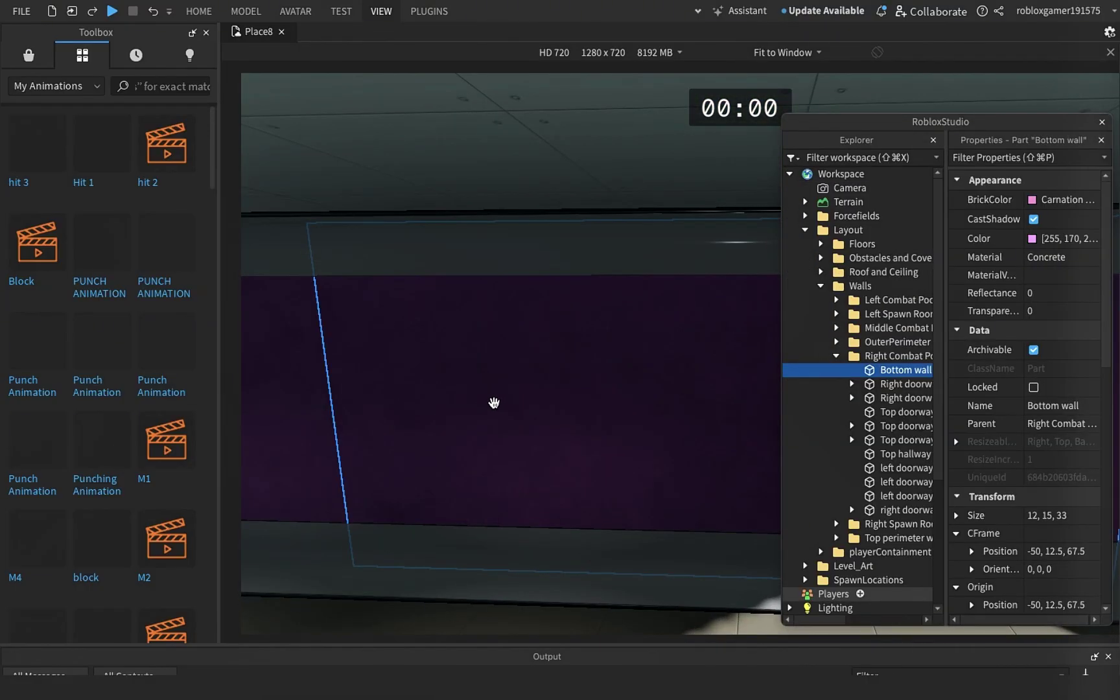
pyautogui.click(1030, 243)
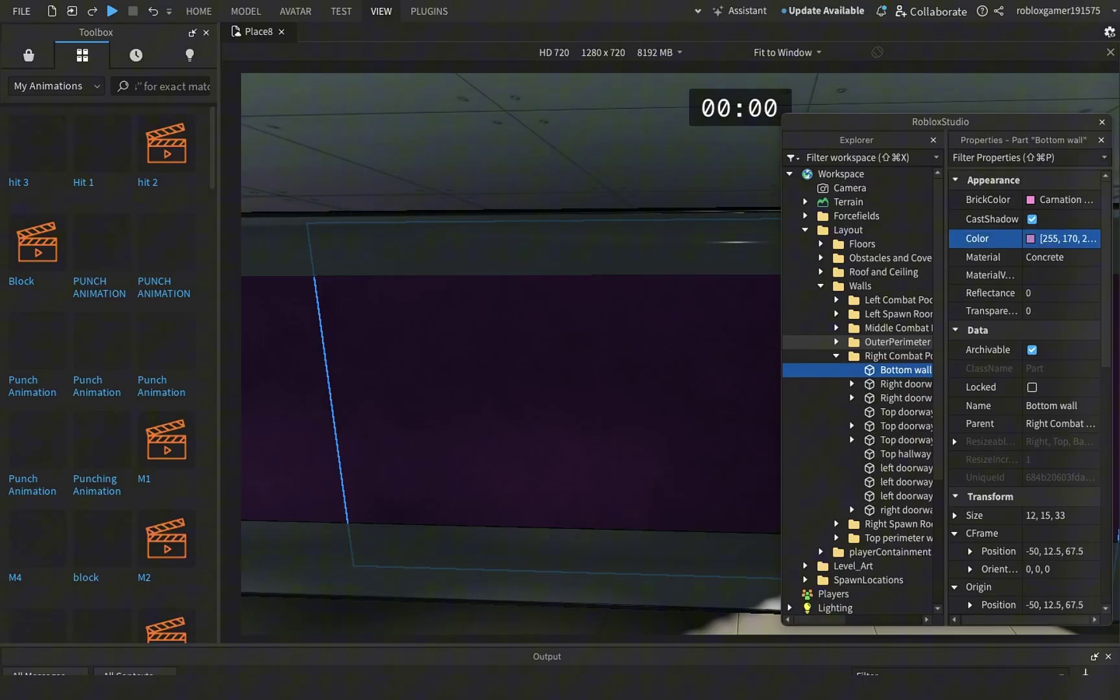
pyautogui.click(306, 527)
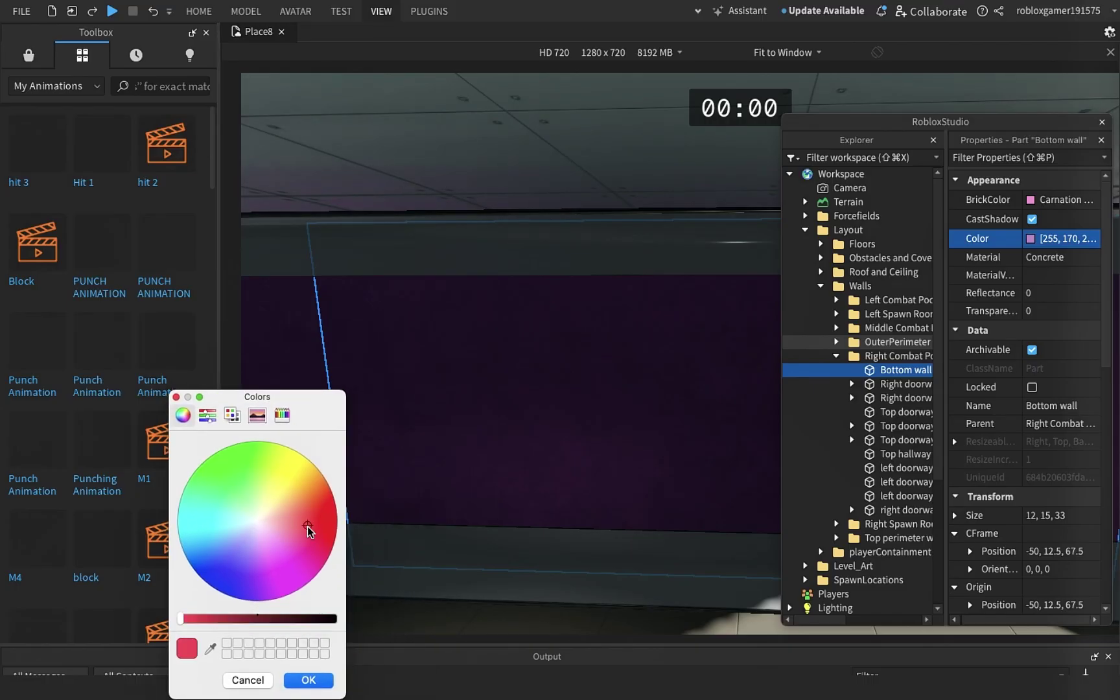
pyautogui.moveTo(307, 527); pyautogui.dragTo(313, 543)
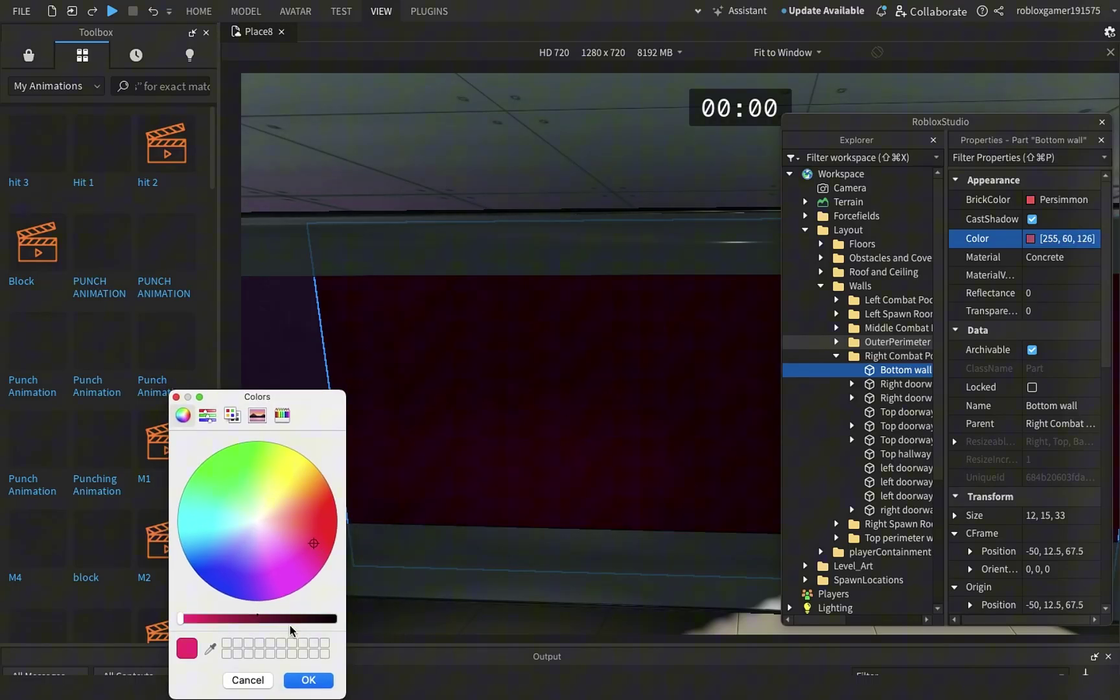
pyautogui.click(299, 681)
pyautogui.scroll(-5, 438, 481)
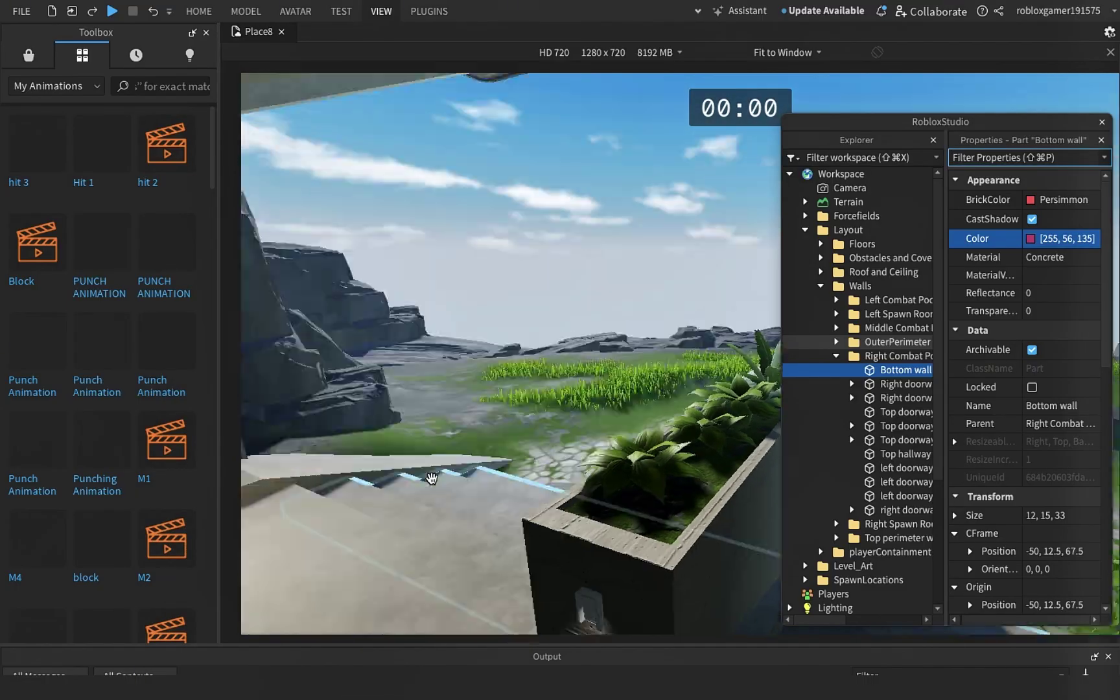
pyautogui.write('wwwww')
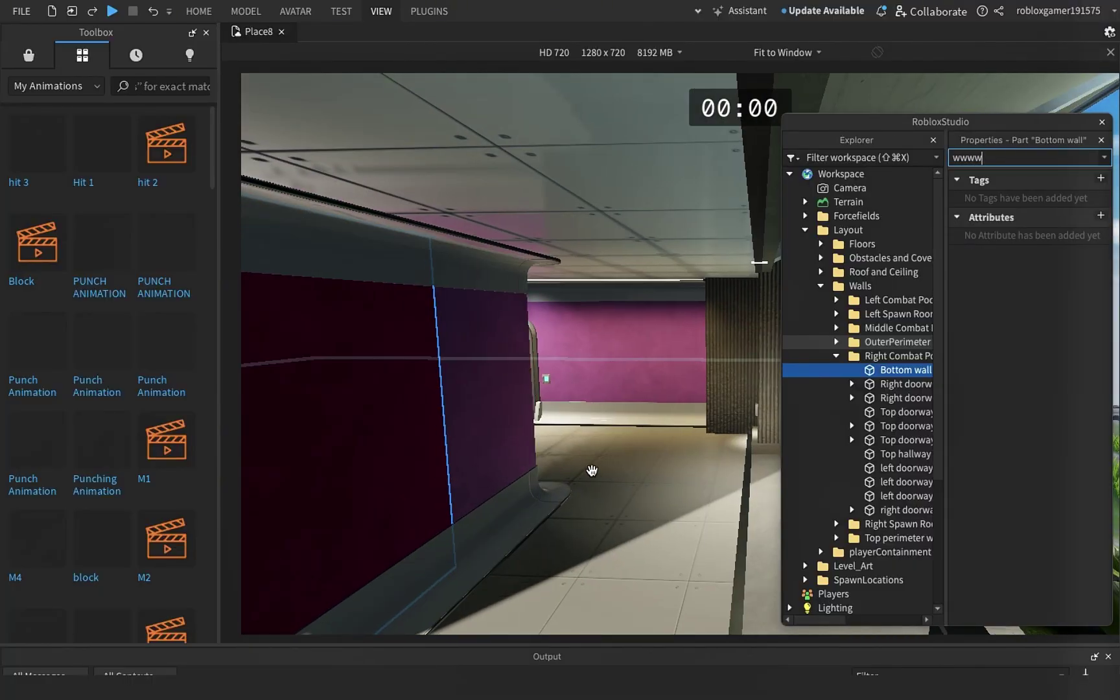
pyautogui.press('BackSpace')
pyautogui.press('BackSpace')
pyautogui.press('BackSpace')
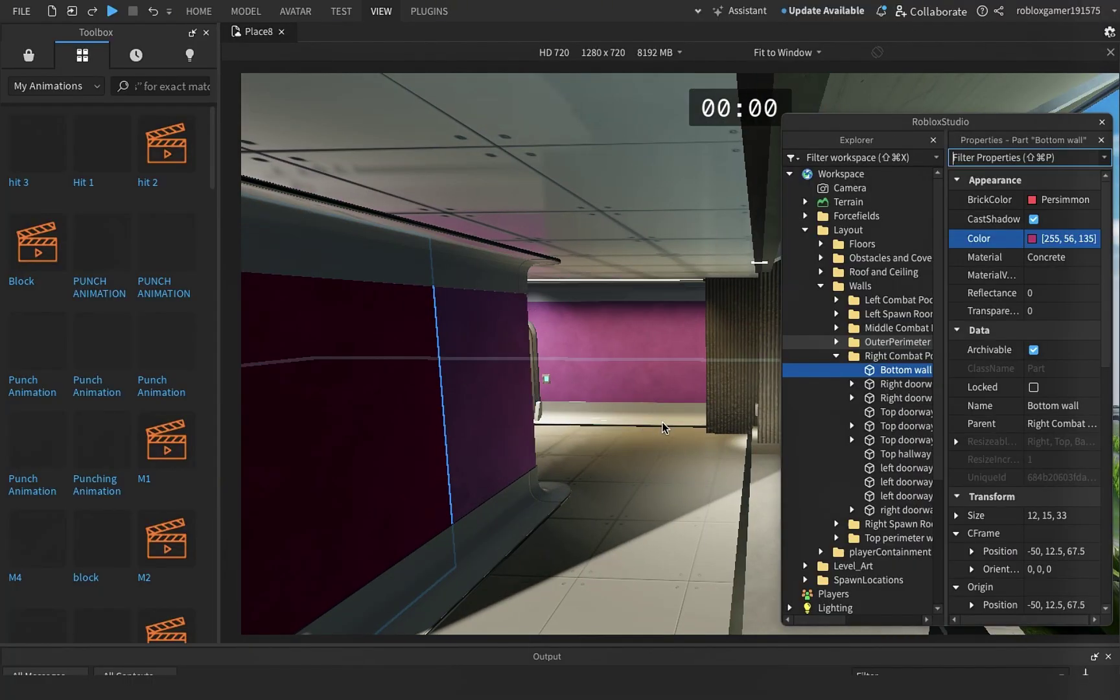
pyautogui.click(639, 444)
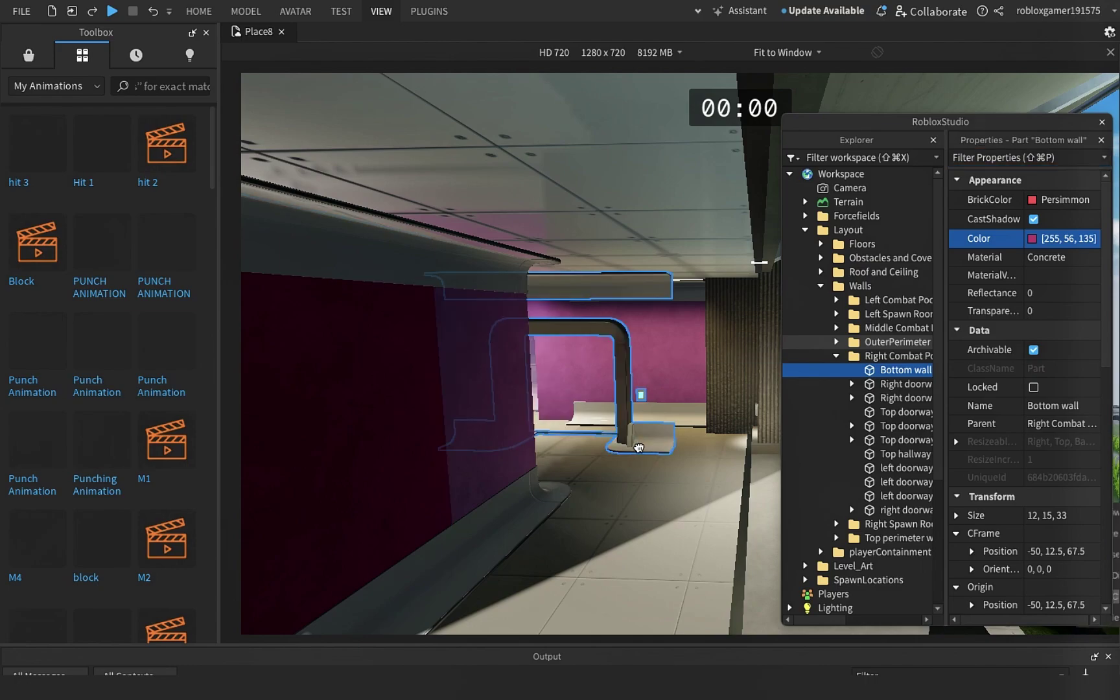
pyautogui.scroll(2, 643, 431)
pyautogui.scroll(2, 641, 435)
pyautogui.scroll(2, 638, 442)
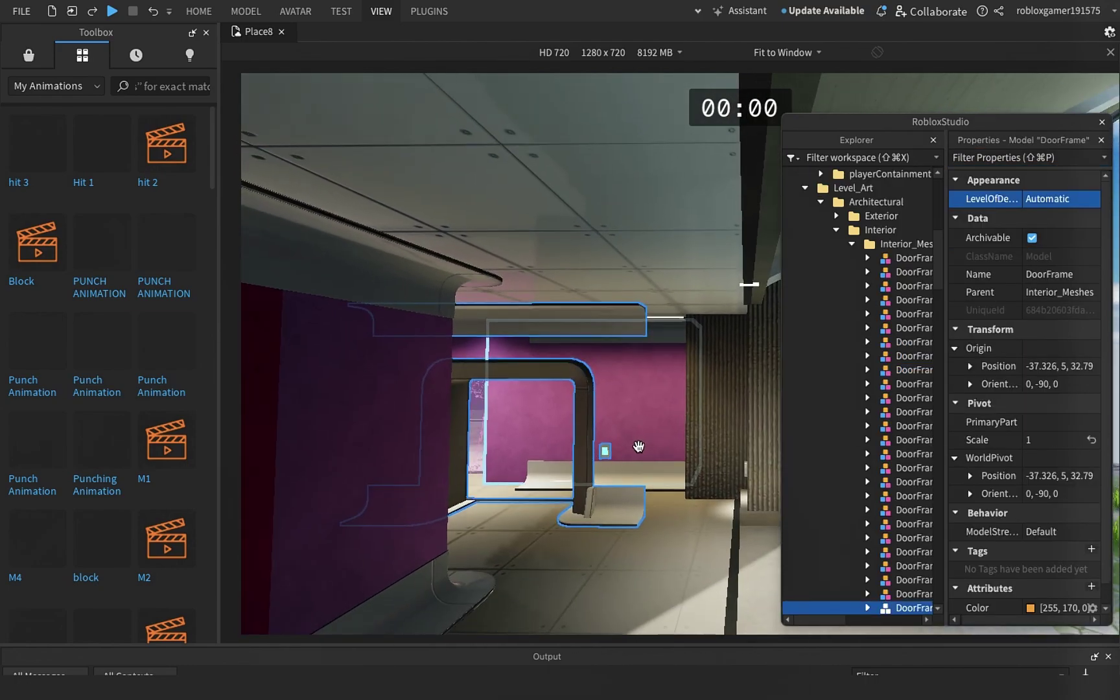
pyautogui.scroll(2, 637, 446)
pyautogui.scroll(3, 636, 447)
pyautogui.scroll(1, 637, 442)
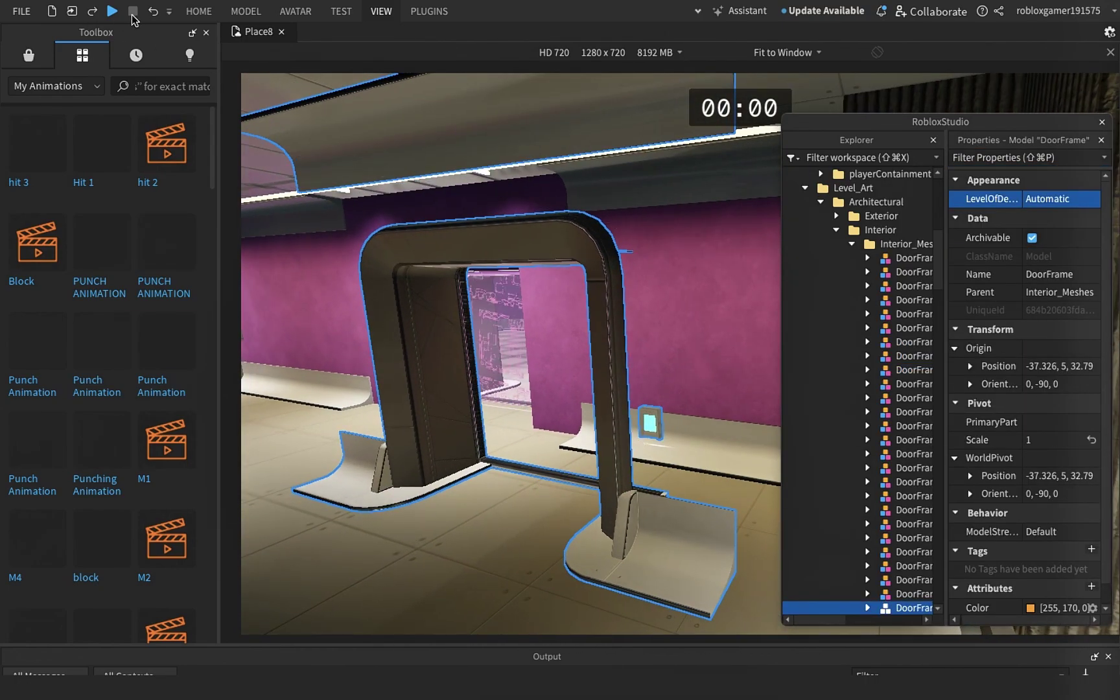
pyautogui.click(154, 11)
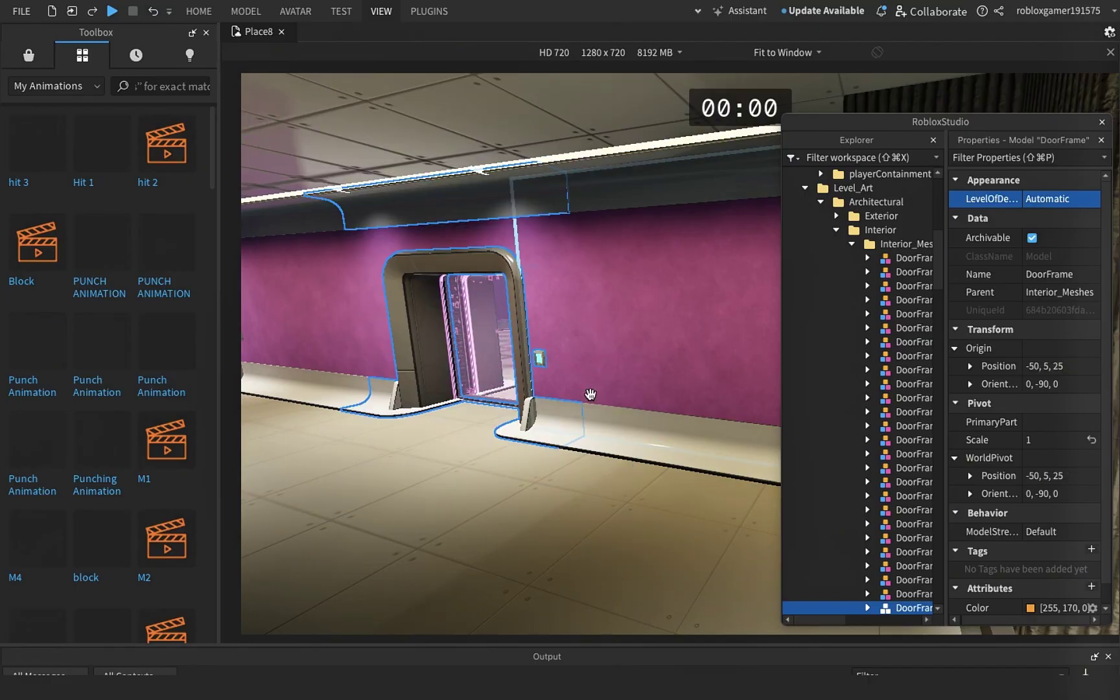
pyautogui.moveTo(585, 394); pyautogui.dragTo(591, 394, button='right')
pyautogui.scroll(2, 590, 395)
pyautogui.scroll(2, 604, 392)
pyautogui.scroll(3, 617, 390)
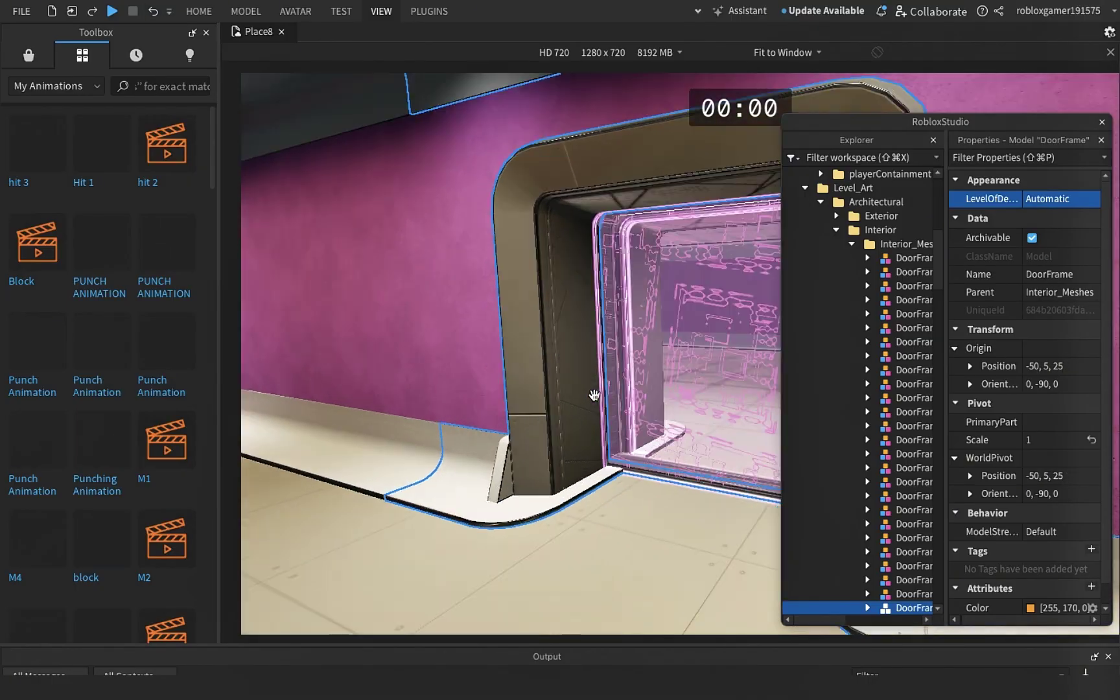
pyautogui.scroll(2, 630, 389)
# - Set the doorway PinkForcefield's Color to persimmon red using the colour wheel
pyautogui.click(642, 388)
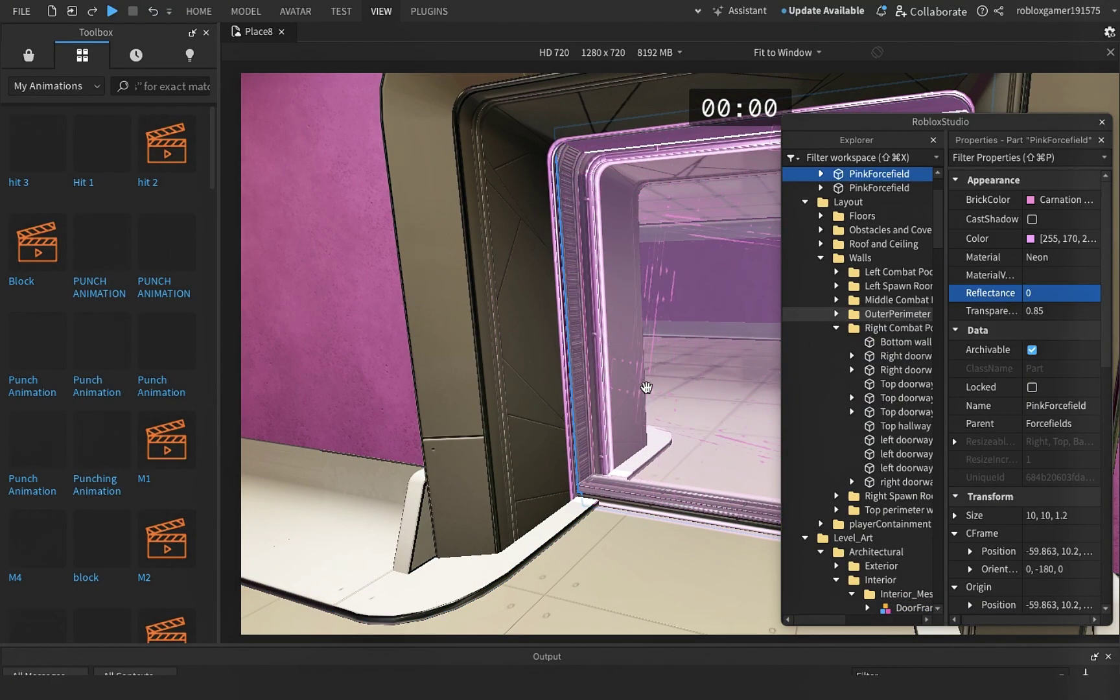
pyautogui.click(1030, 238)
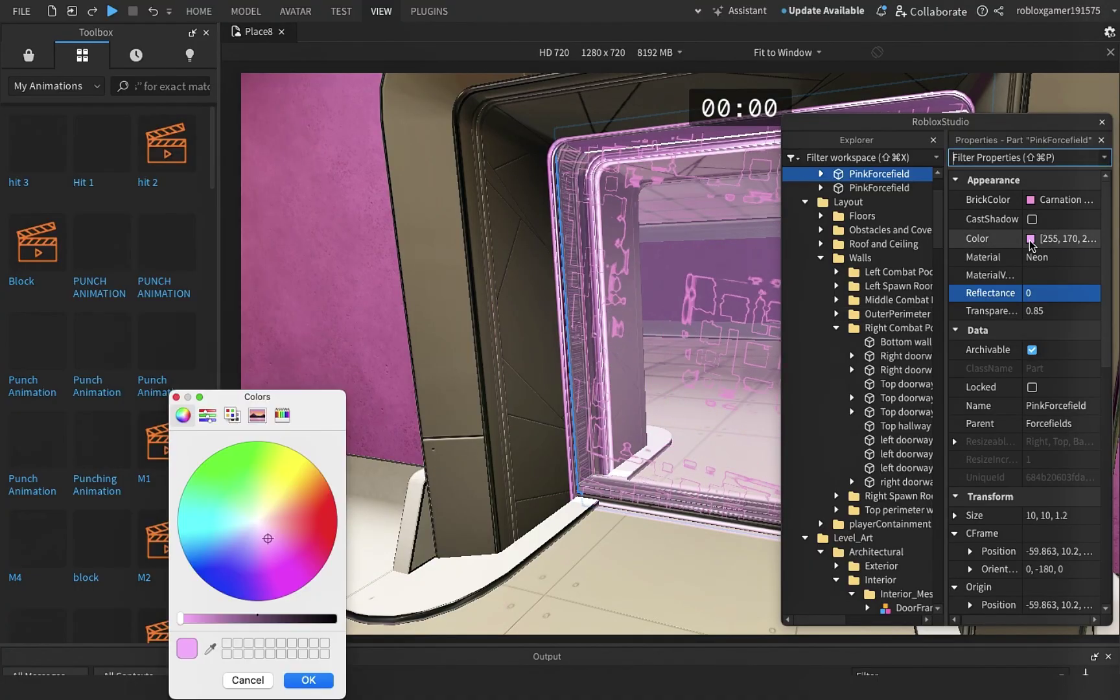
pyautogui.moveTo(295, 532); pyautogui.dragTo(319, 522)
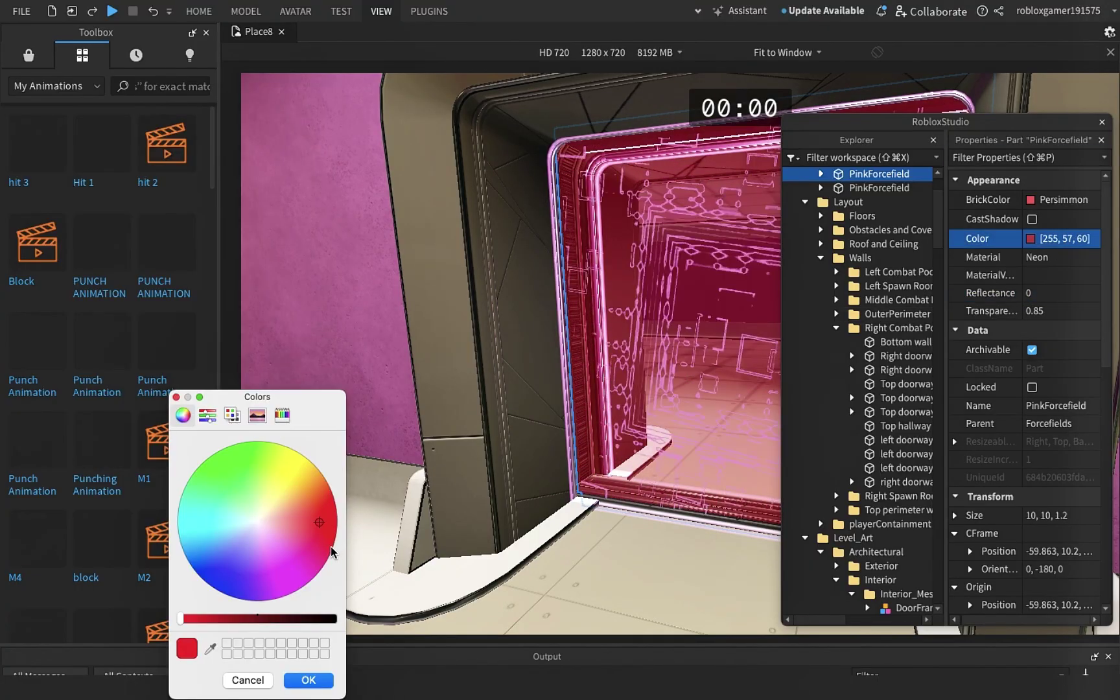
pyautogui.click(313, 678)
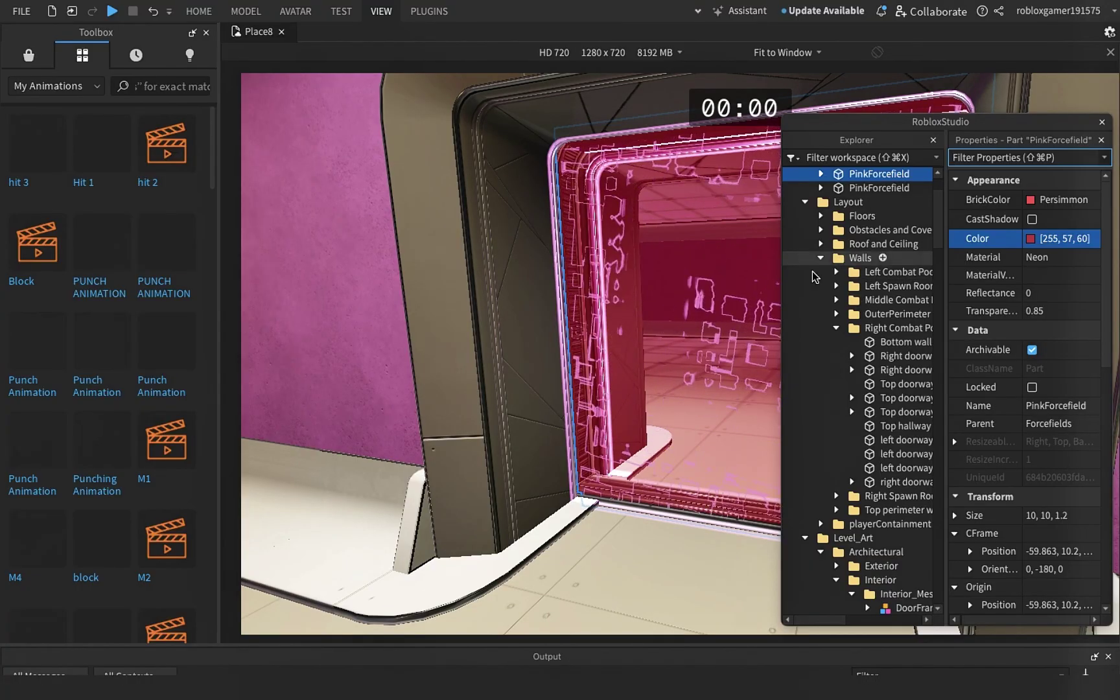
# - Expand PinkForcefield and colour its first SurfaceLight red
pyautogui.click(820, 174)
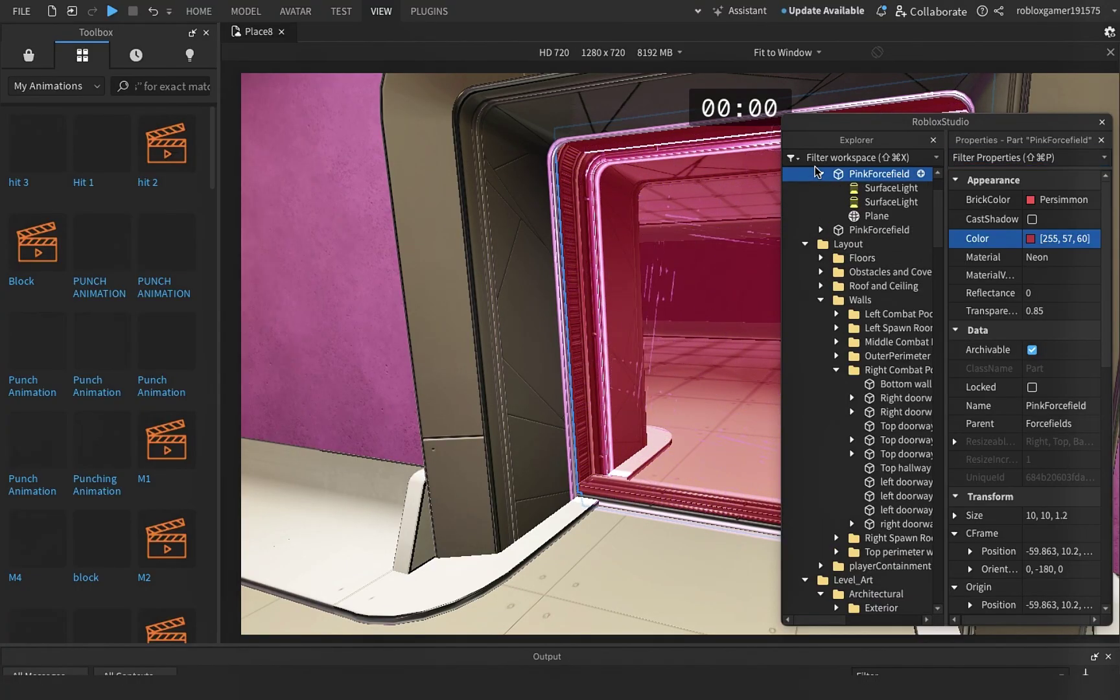
pyautogui.click(885, 187)
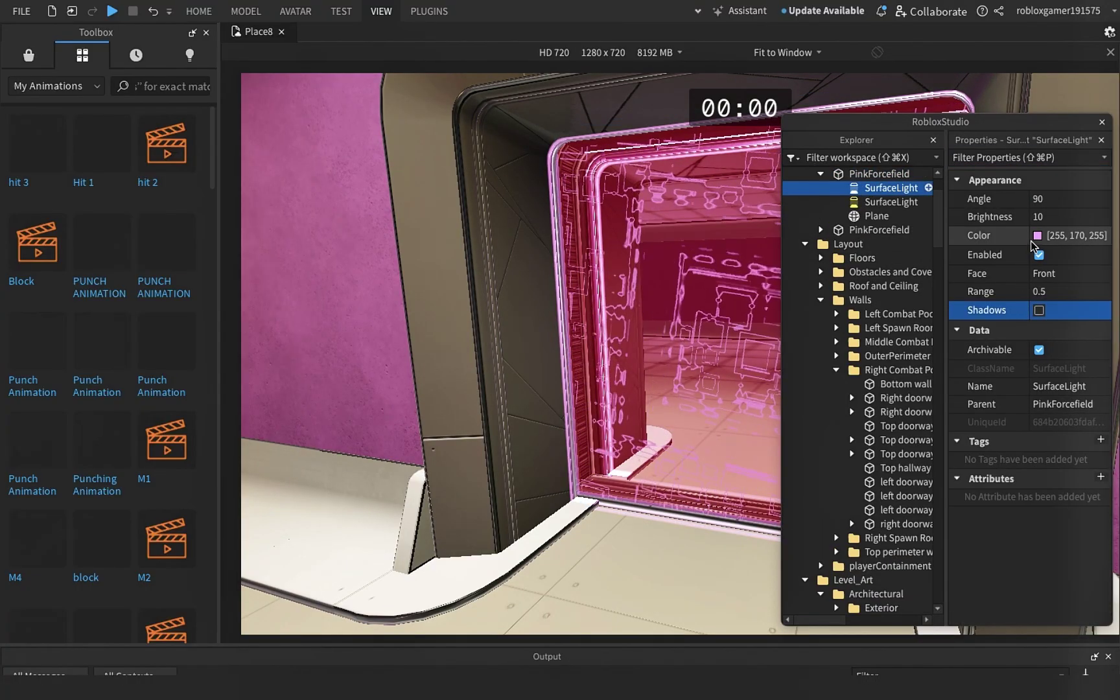
pyautogui.click(1037, 237)
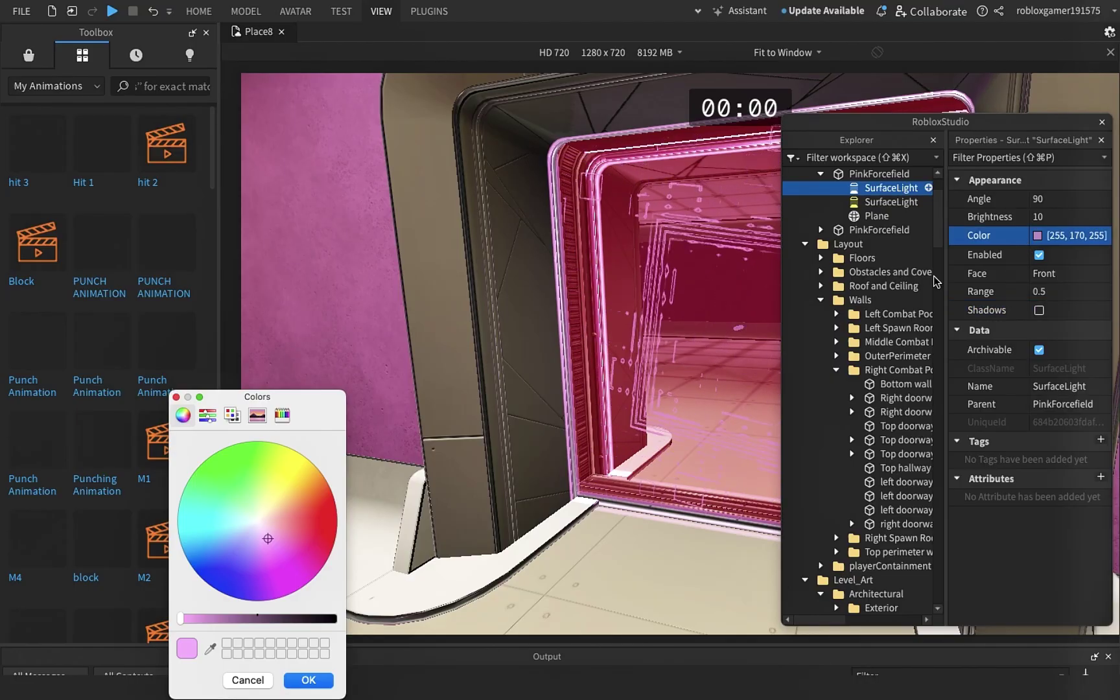
pyautogui.click(330, 525)
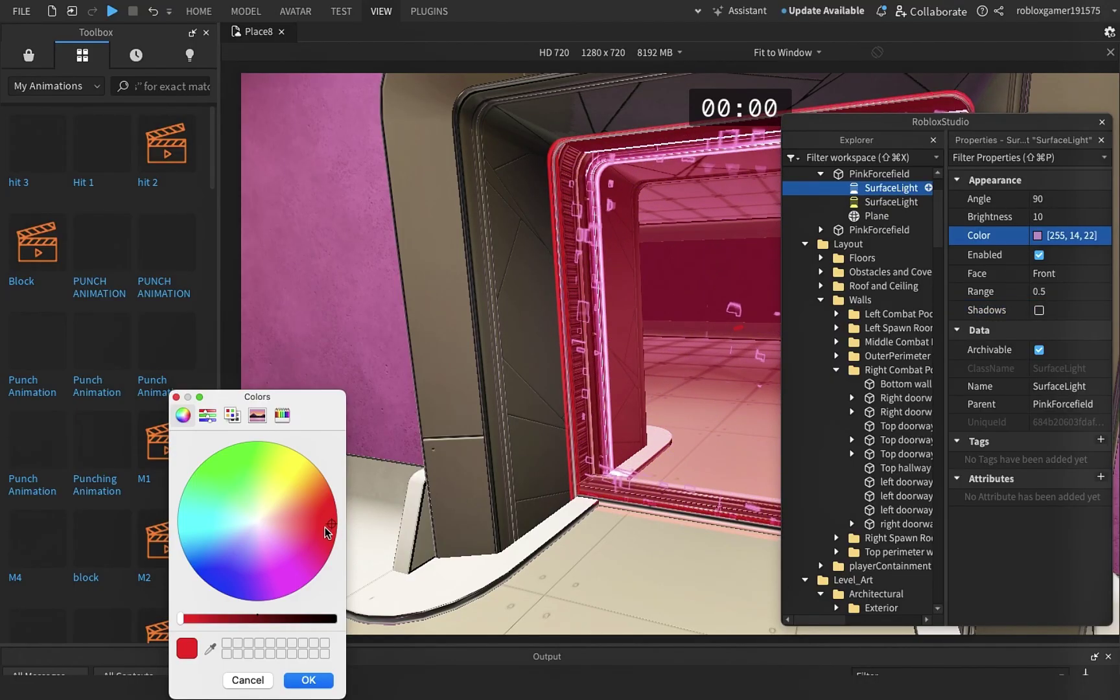
pyautogui.click(314, 684)
# - Colour the forcefield's second SurfaceLight red
pyautogui.click(890, 203)
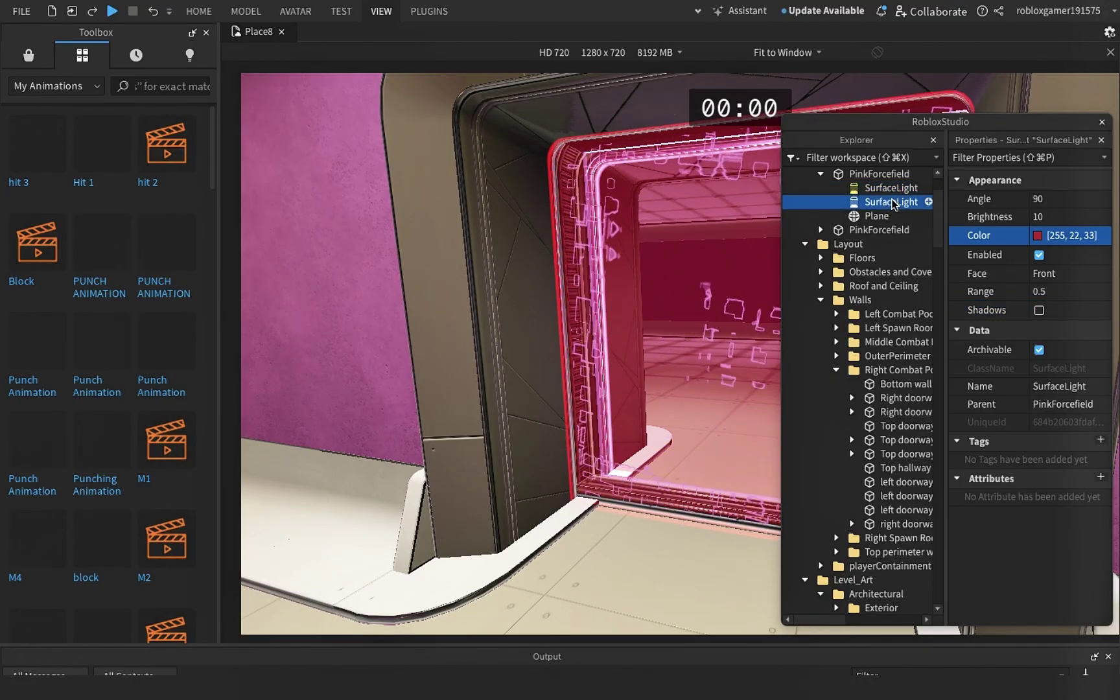
pyautogui.click(1038, 236)
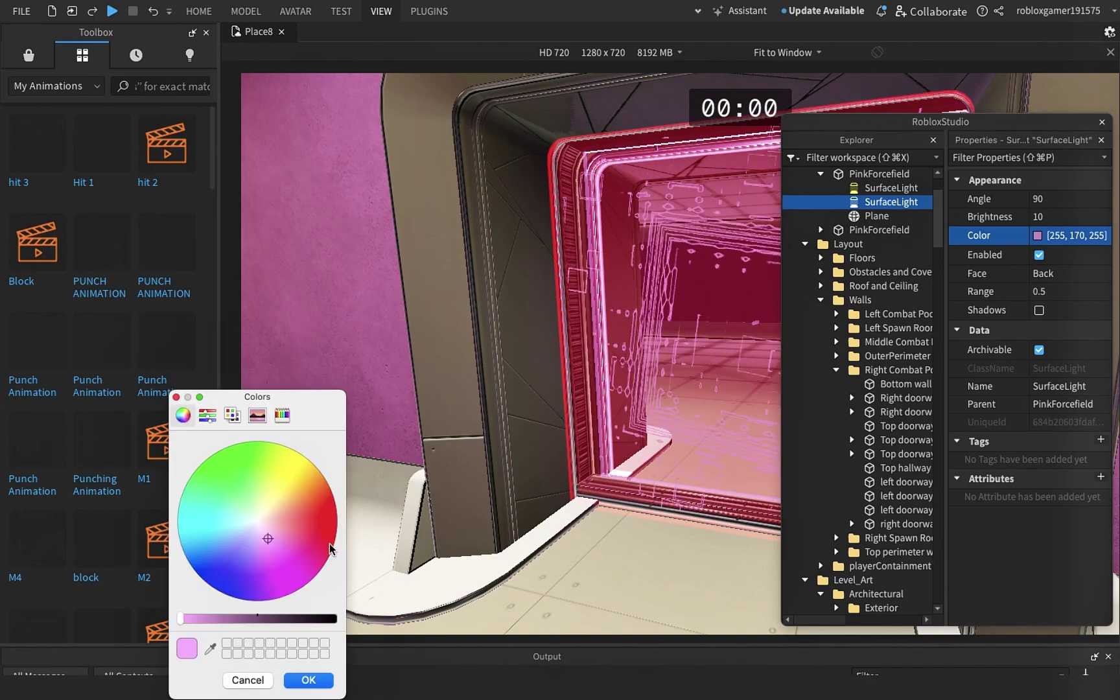
pyautogui.click(321, 653)
pyautogui.click(308, 680)
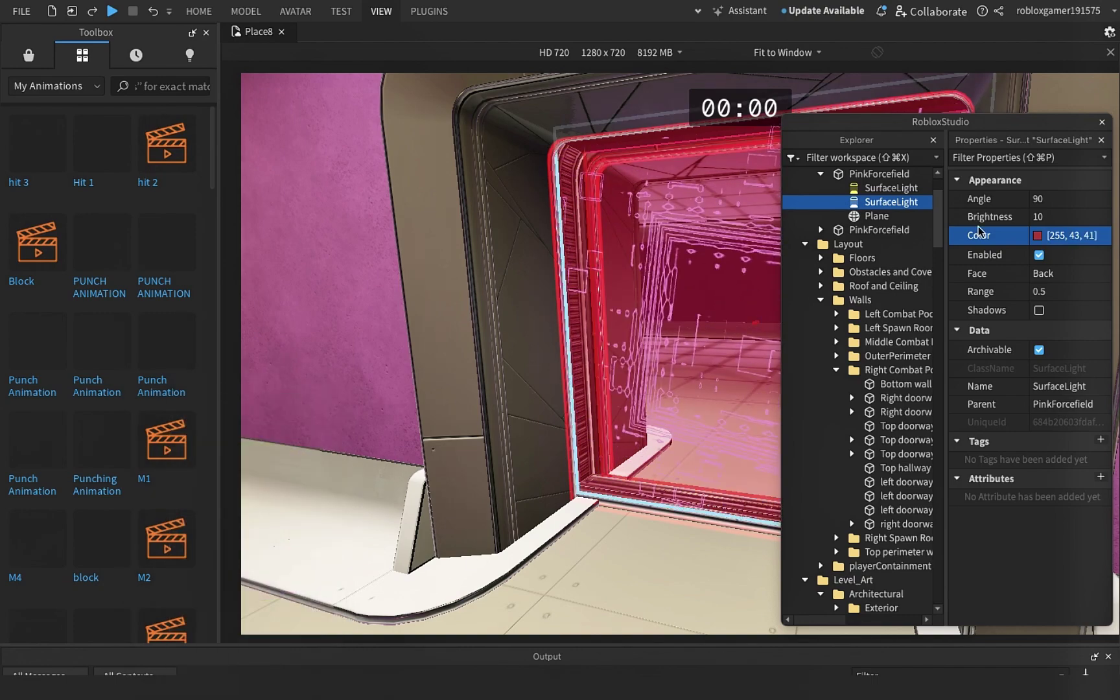
# - Colour the forcefield's Plane mesh red
pyautogui.click(875, 215)
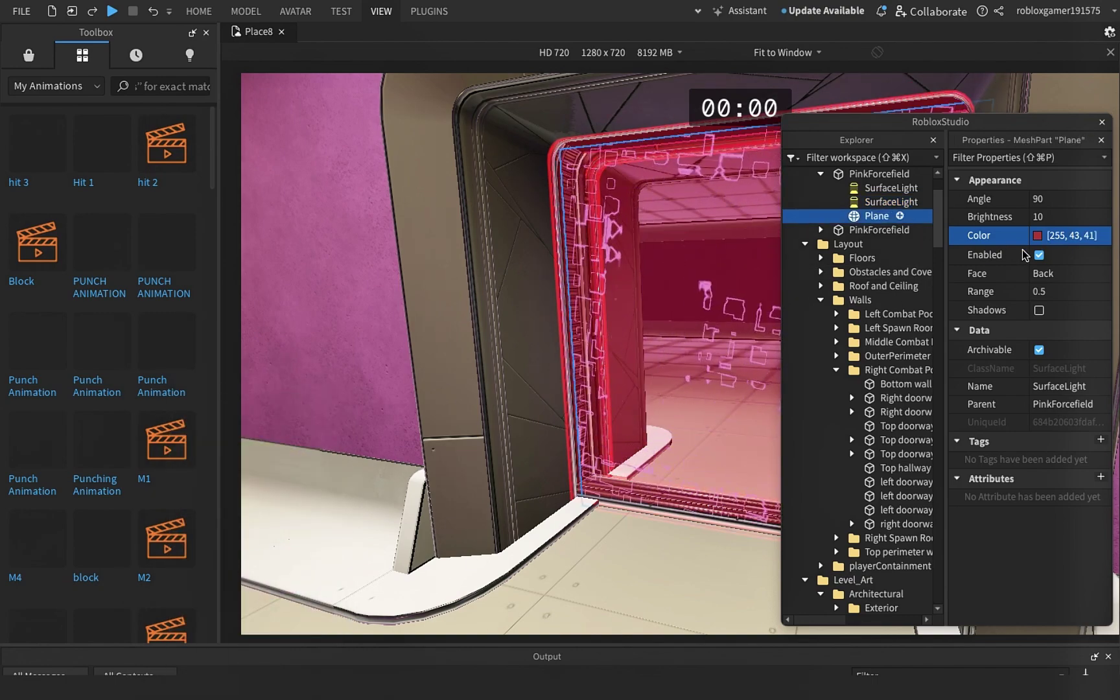
pyautogui.click(1031, 239)
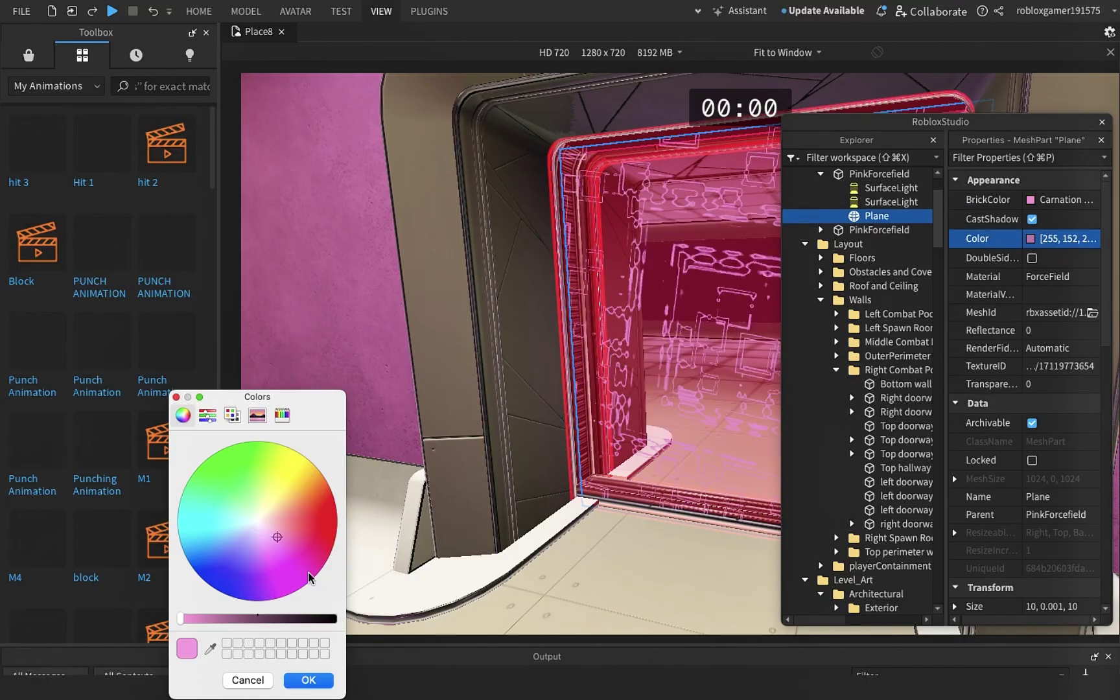
pyautogui.click(321, 525)
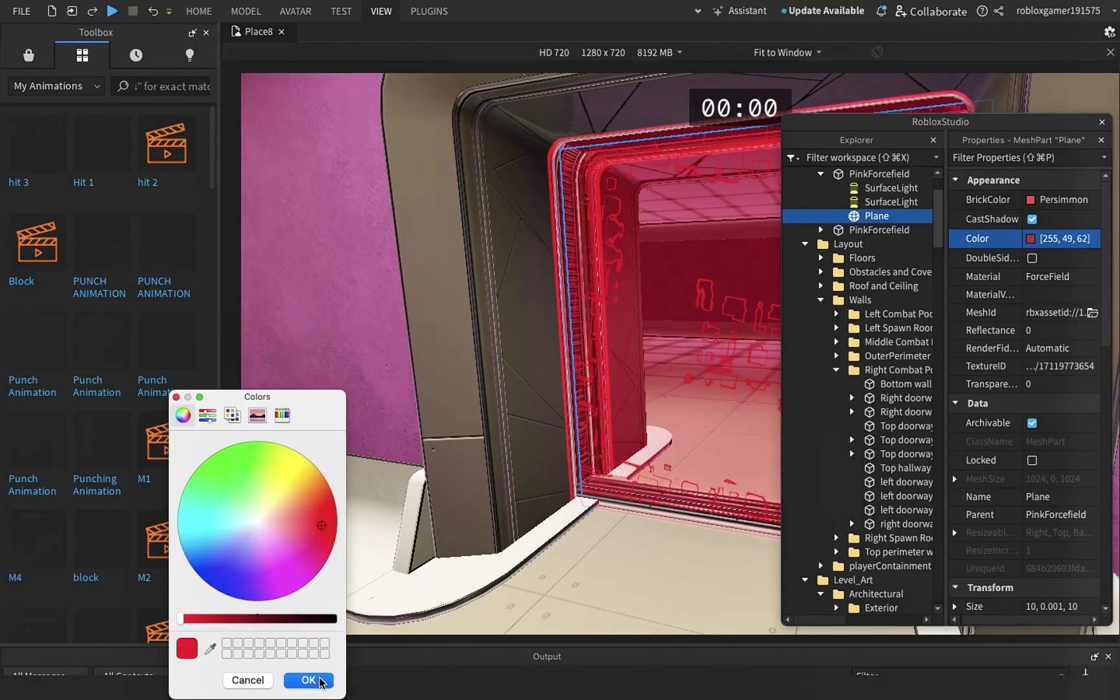
pyautogui.click(320, 682)
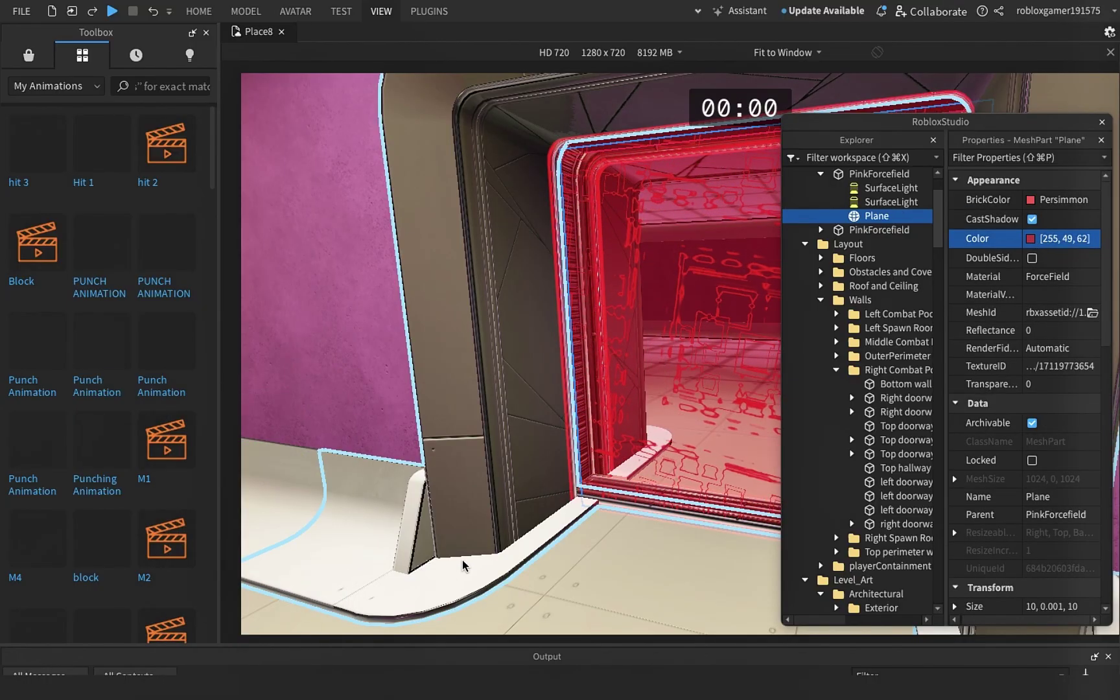
pyautogui.moveTo(462, 566); pyautogui.dragTo(407, 566, button='right')
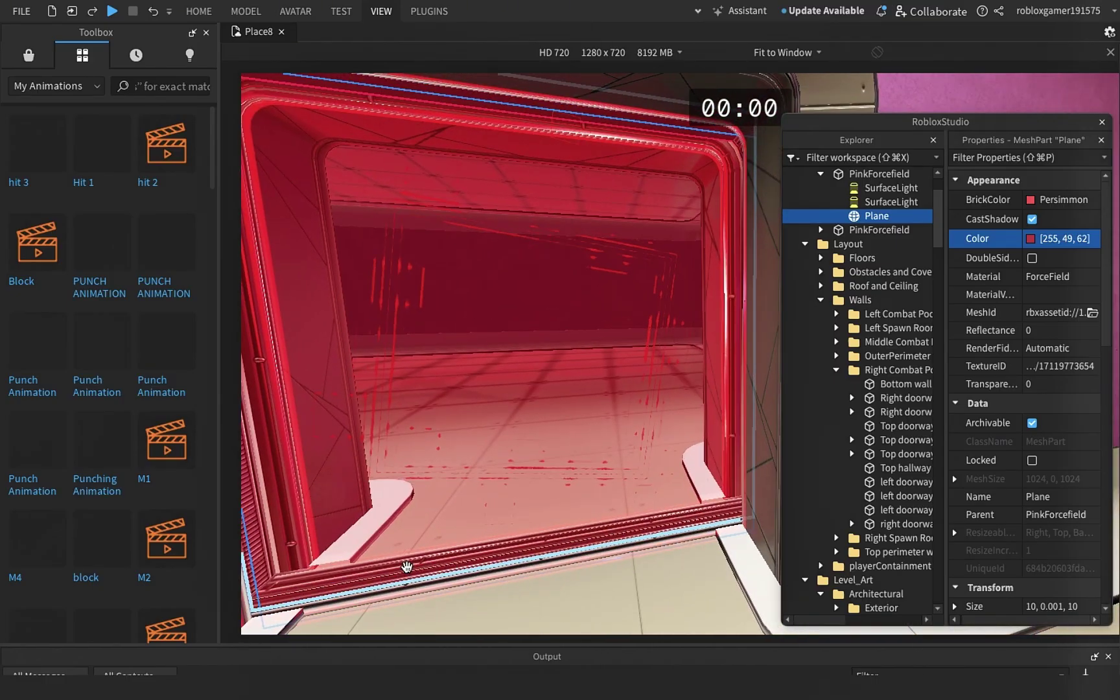
pyautogui.press('w')
pyautogui.click(407, 566)
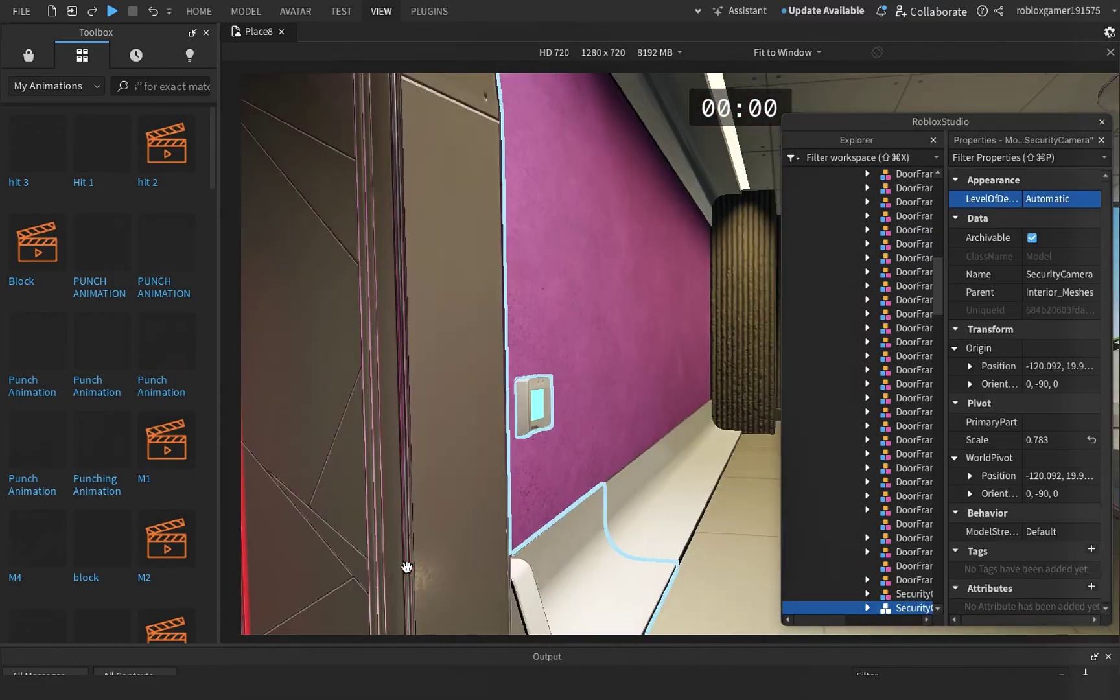
pyautogui.moveTo(407, 566); pyautogui.dragTo(407, 567, button='right')
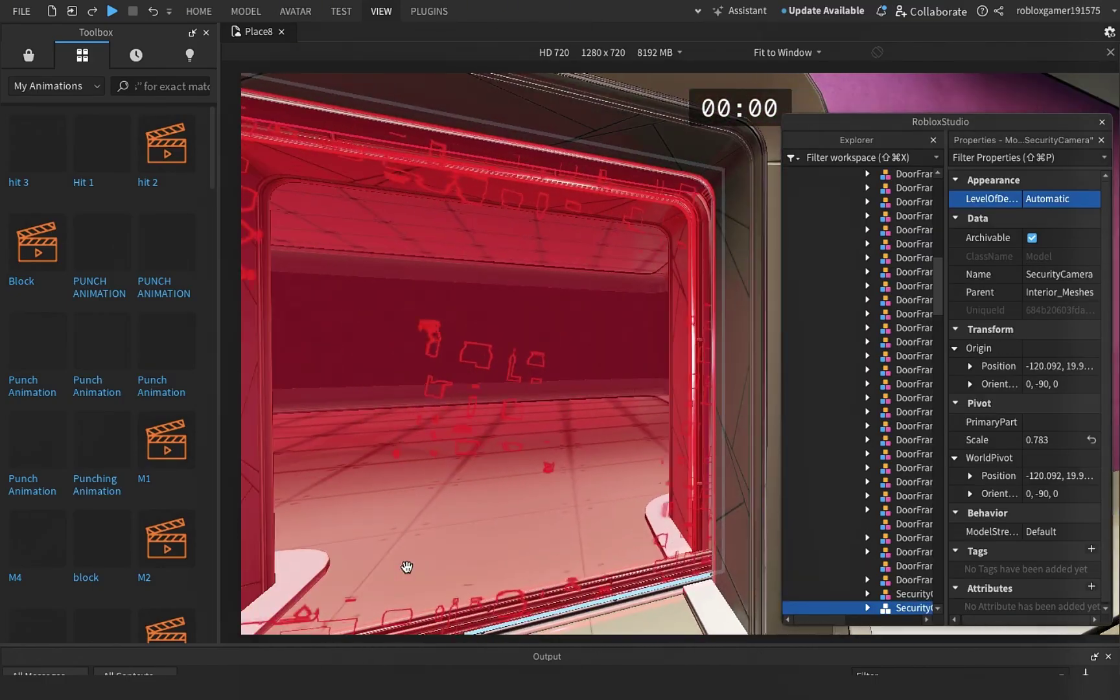
pyautogui.press('s')
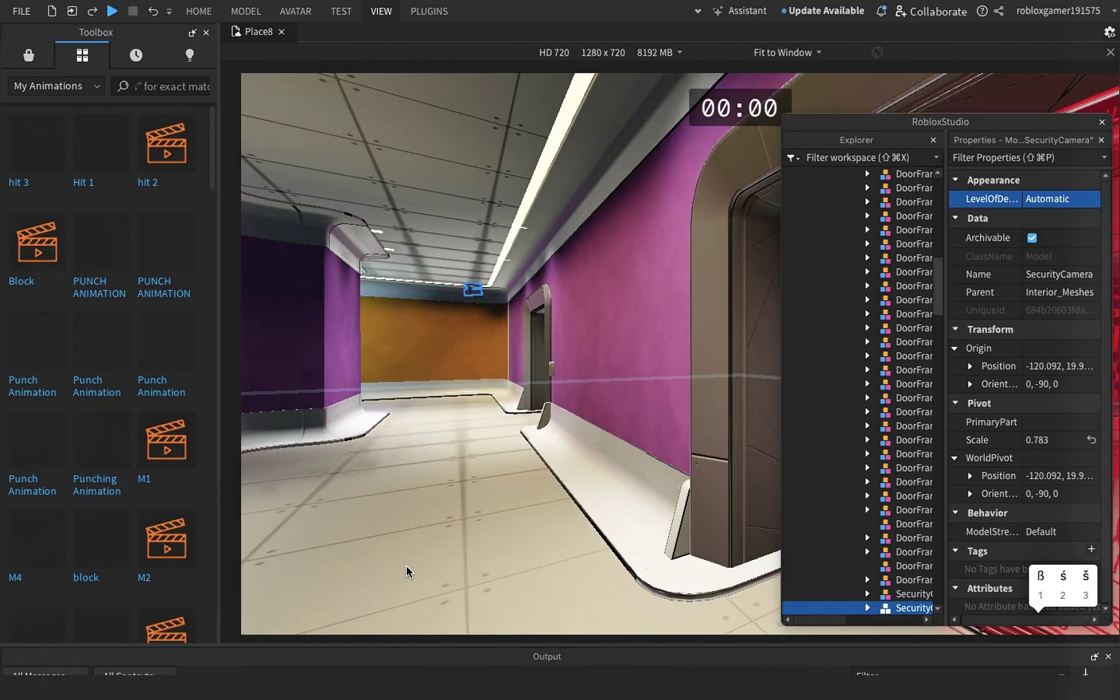
pyautogui.moveTo(406, 567); pyautogui.dragTo(407, 567, button='right')
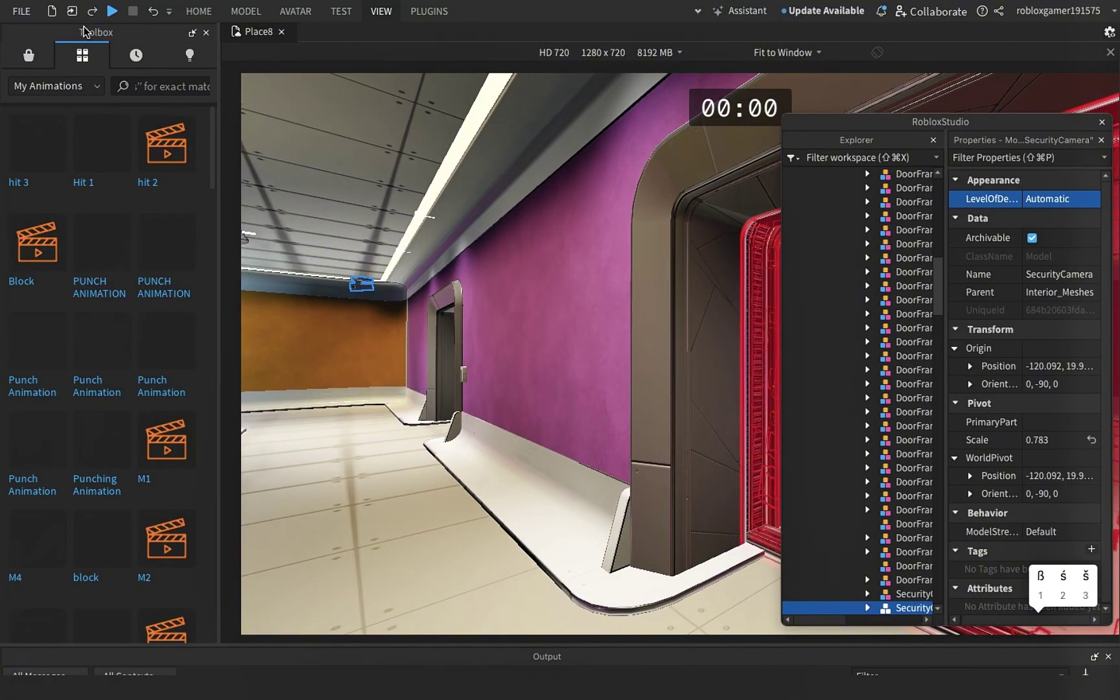